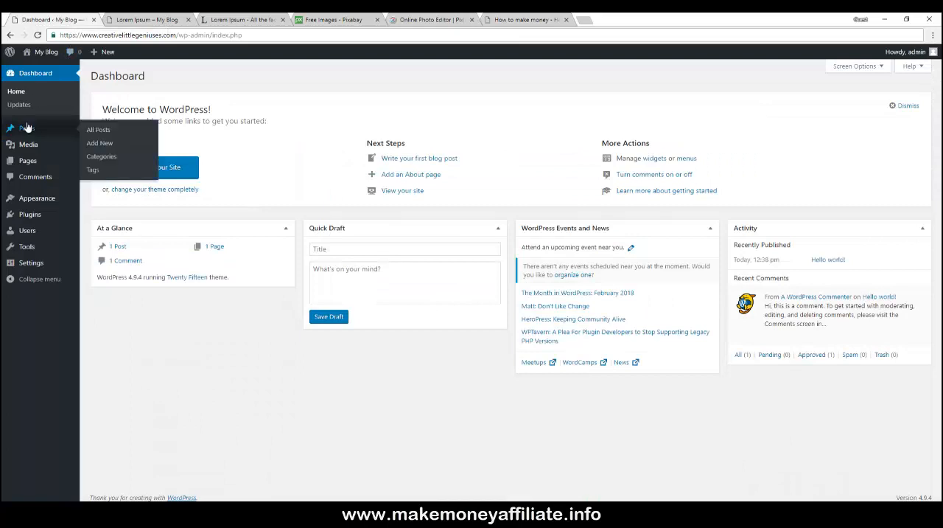
- Open the list of pages in the WordPress dashboard
mouse_move(34, 129)
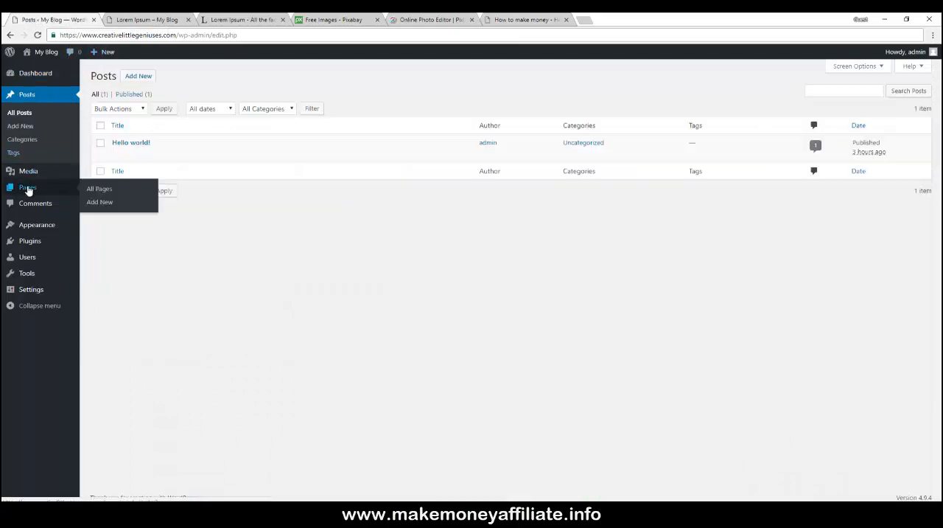
left_click(28, 189)
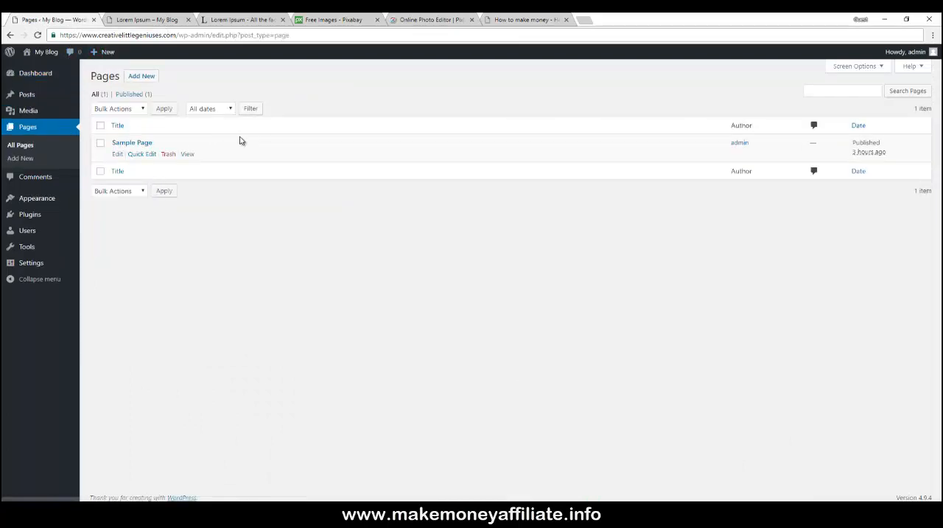
- Browse the How to make money site's home page, About page and Affiliate category as an example
left_click(510, 19)
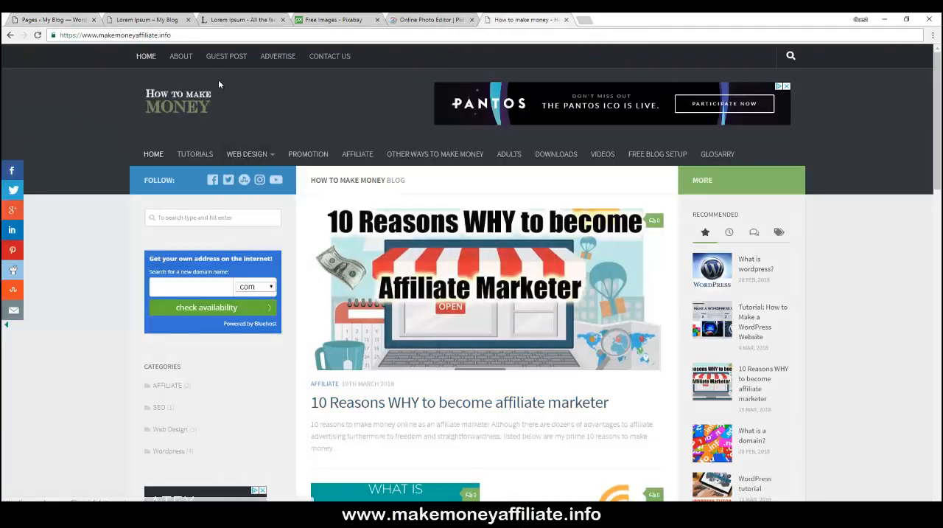
scroll(231, 95, "down", 4)
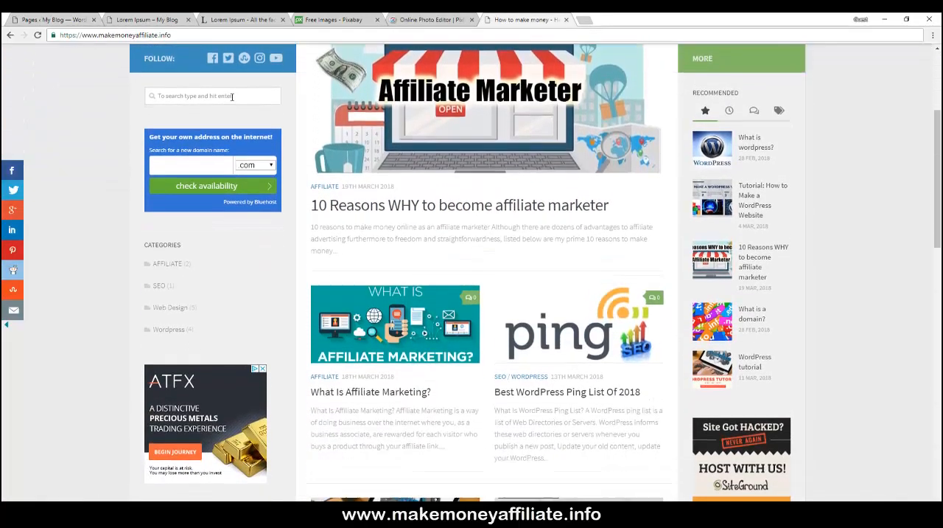
scroll(232, 99, "up", 4)
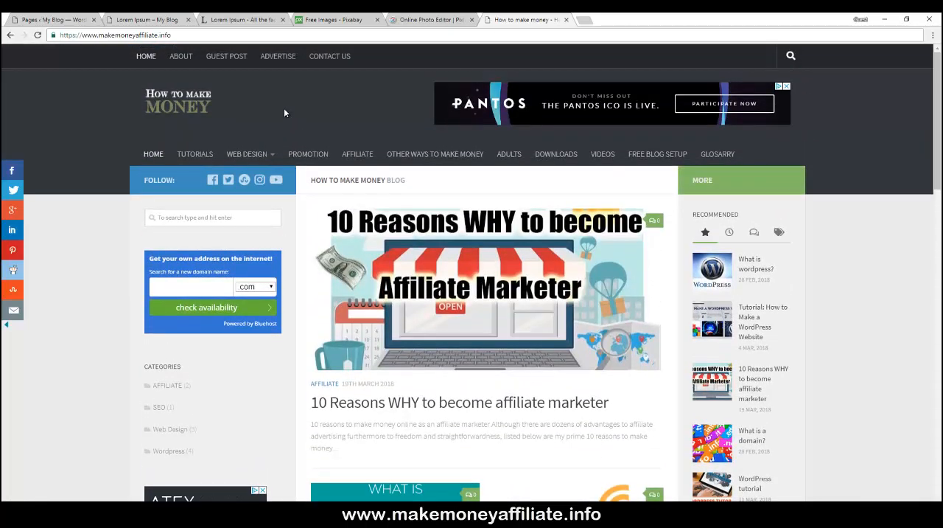
left_click(181, 56)
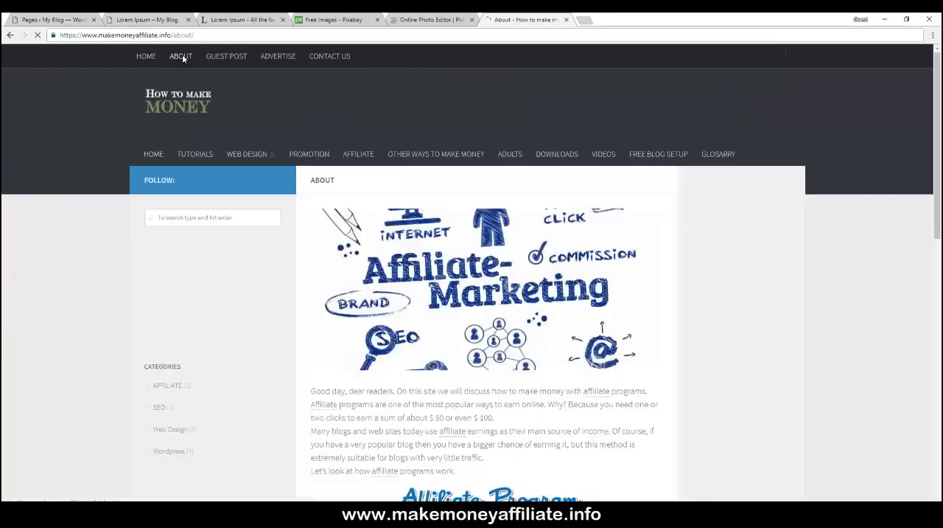
scroll(112, 107, "down", 10)
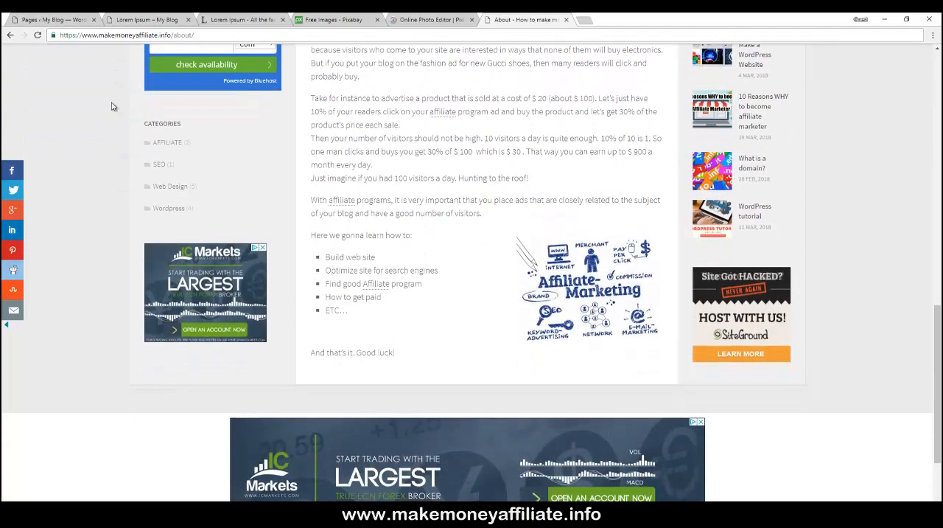
scroll(112, 107, "up", 10)
scroll(112, 107, "up", 2)
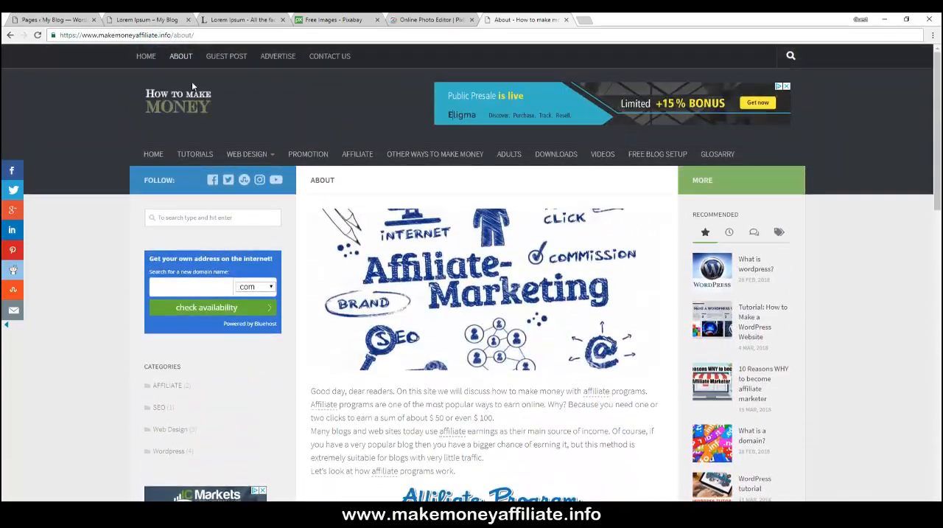
left_click(153, 154)
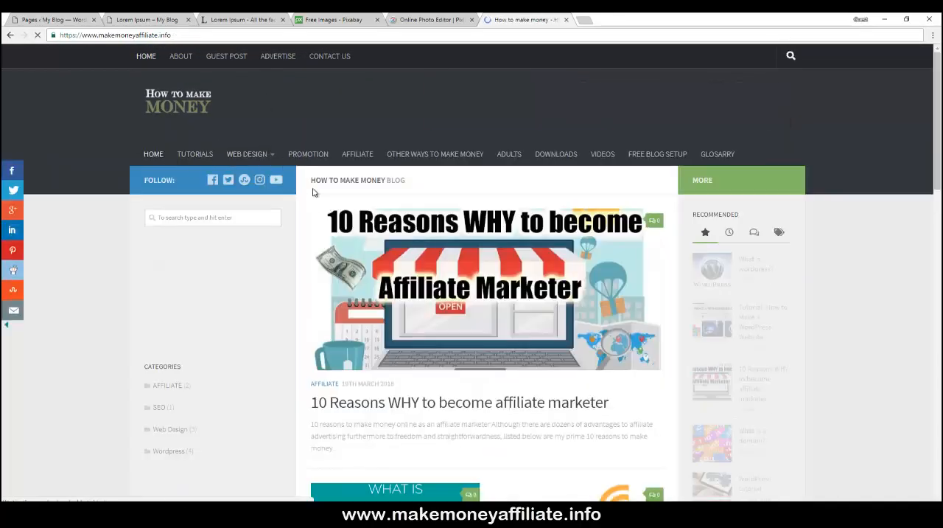
left_click(323, 384)
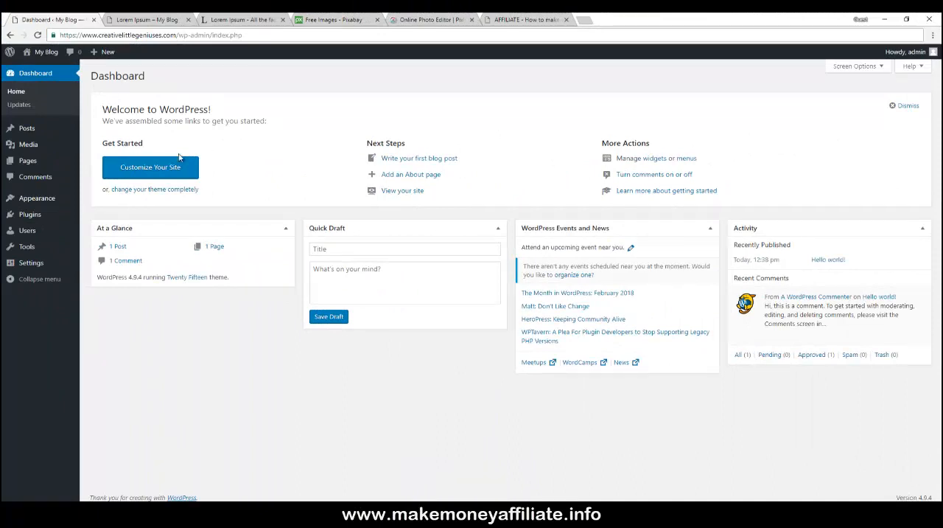
- Start a new page and expand the editor's toolbar to show the second row of formatting tools
left_click(43, 161)
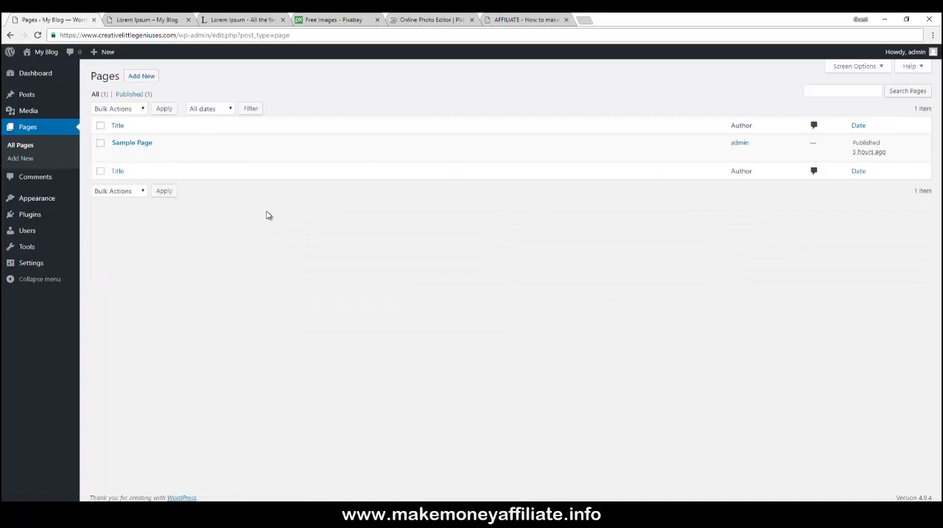
left_click(142, 77)
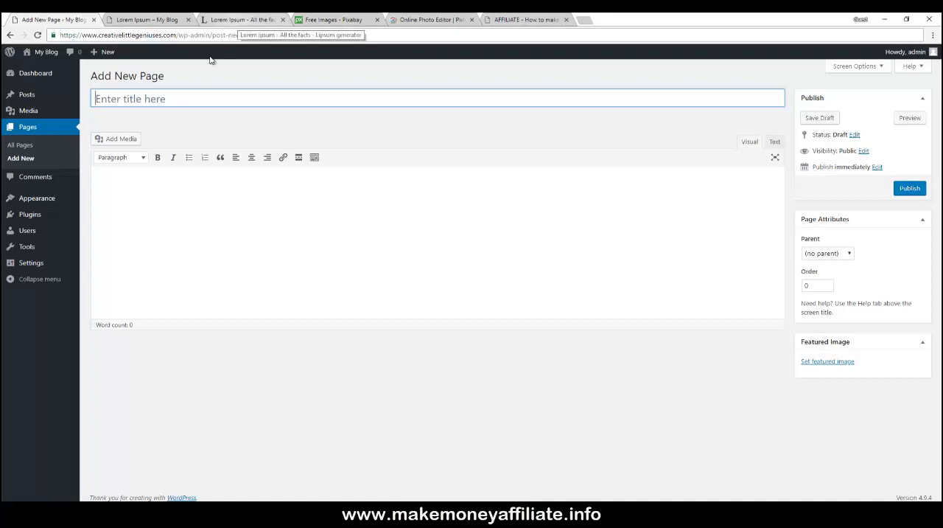
left_click(314, 157)
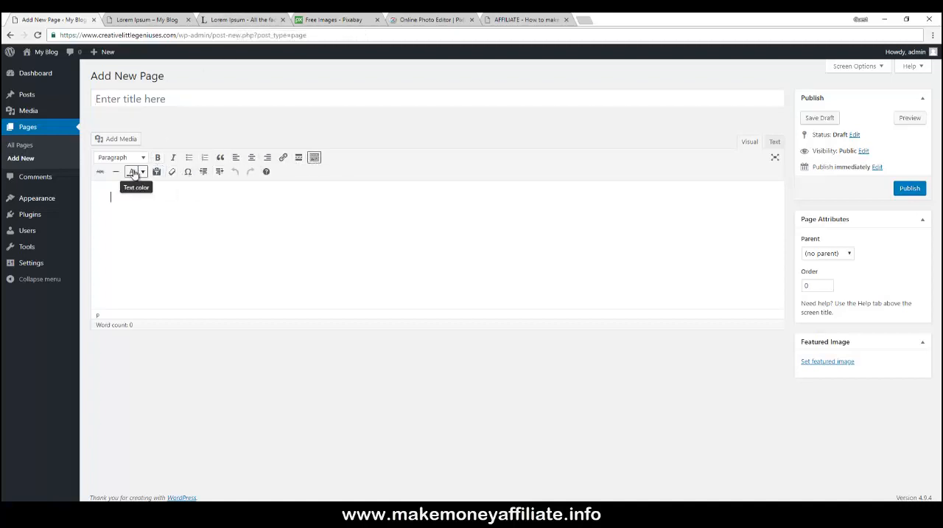
- Copy the words "Lorem Ipsum" from the start of the lipsum.com text
left_click(249, 20)
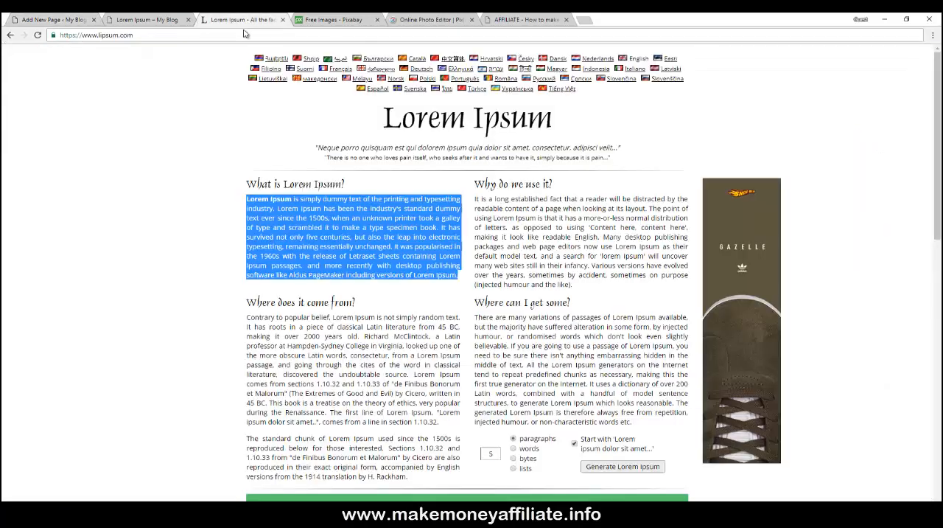
left_click(250, 199)
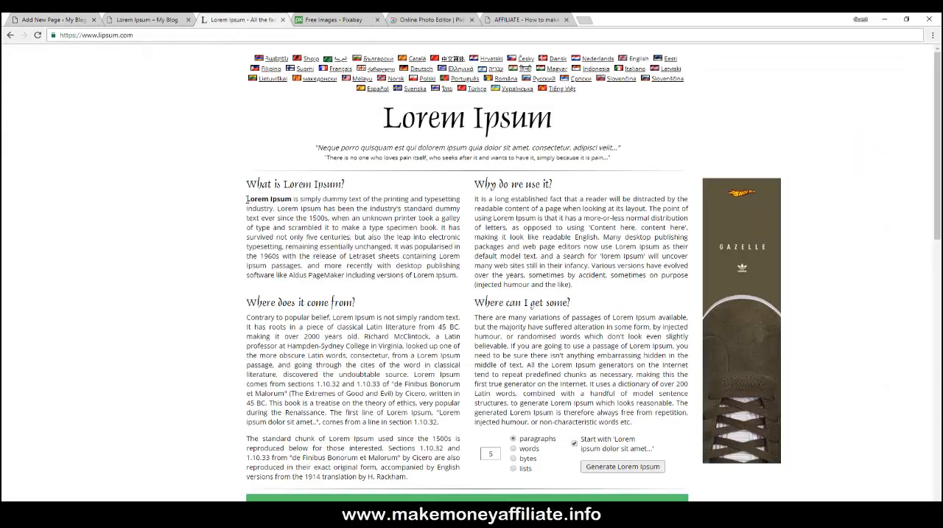
left_click_drag(246, 199, 291, 199)
right_click(289, 203)
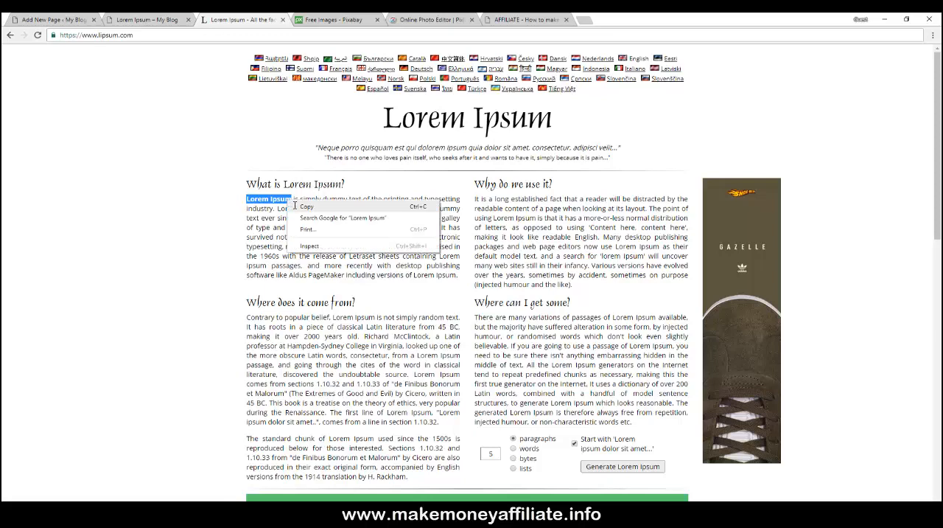
left_click(303, 205)
- Paste "Lorem Ipsum" as the new page's title
left_click(74, 22)
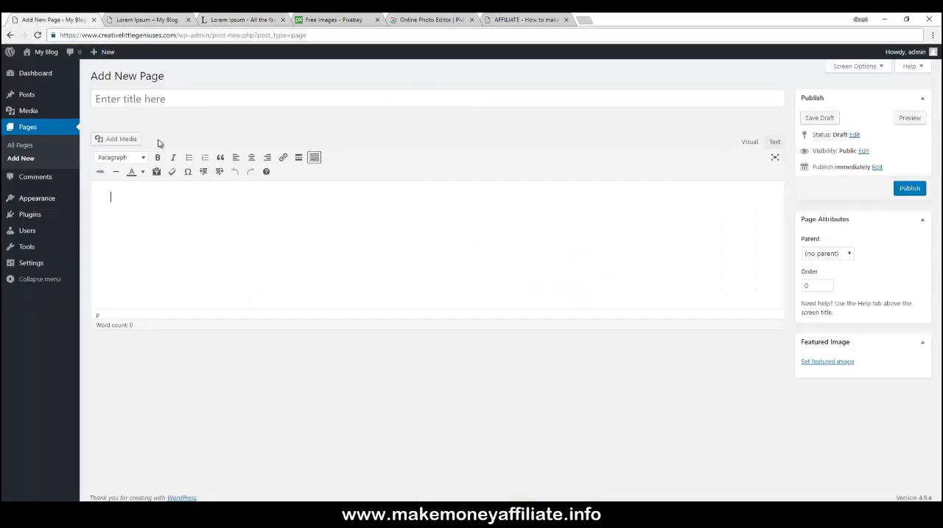
right_click(132, 197)
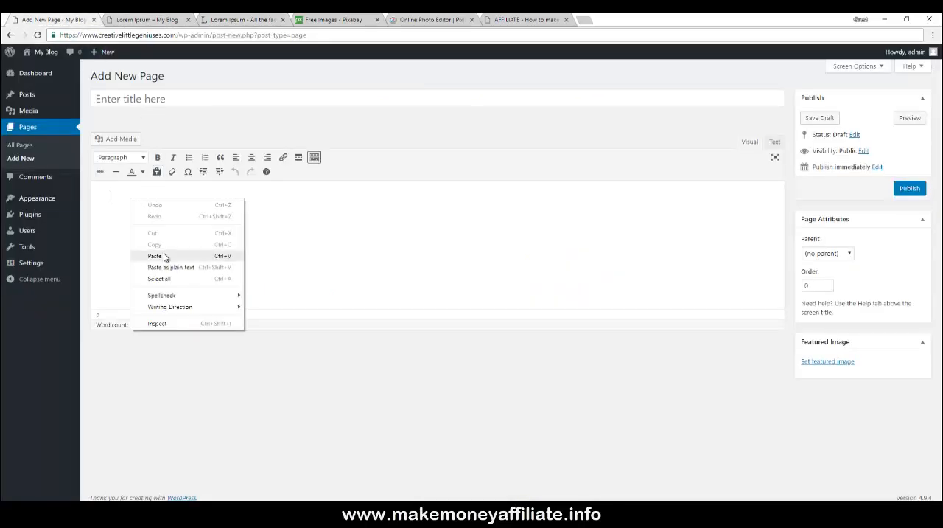
left_click(115, 110)
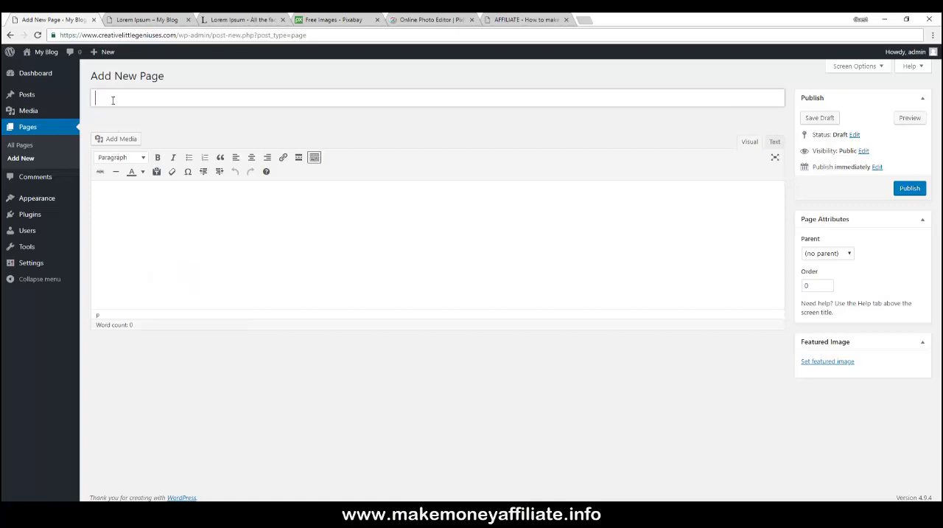
right_click(114, 109)
left_click(137, 158)
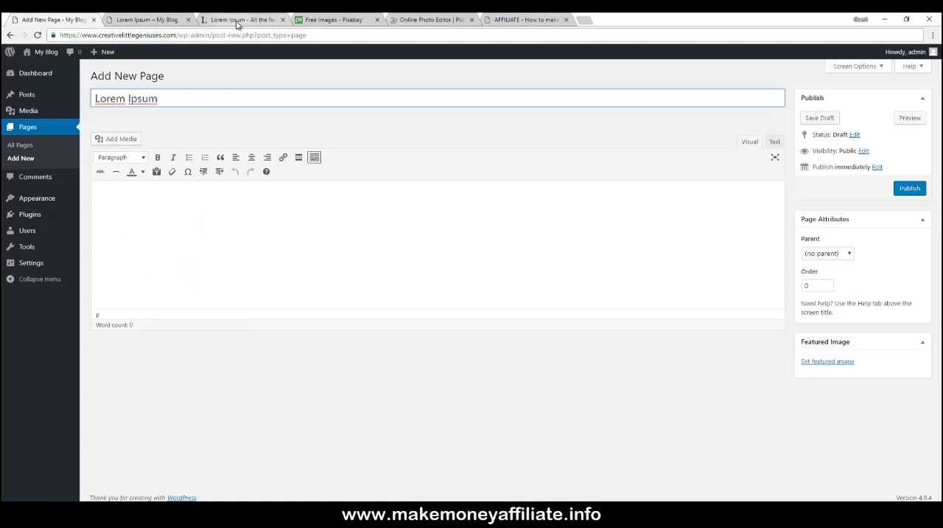
- Copy the whole "What is Lorem Ipsum?" paragraph from lipsum.com
left_click(234, 23)
left_click(247, 201)
left_click_drag(247, 199, 458, 275)
right_click(453, 275)
left_click(472, 280)
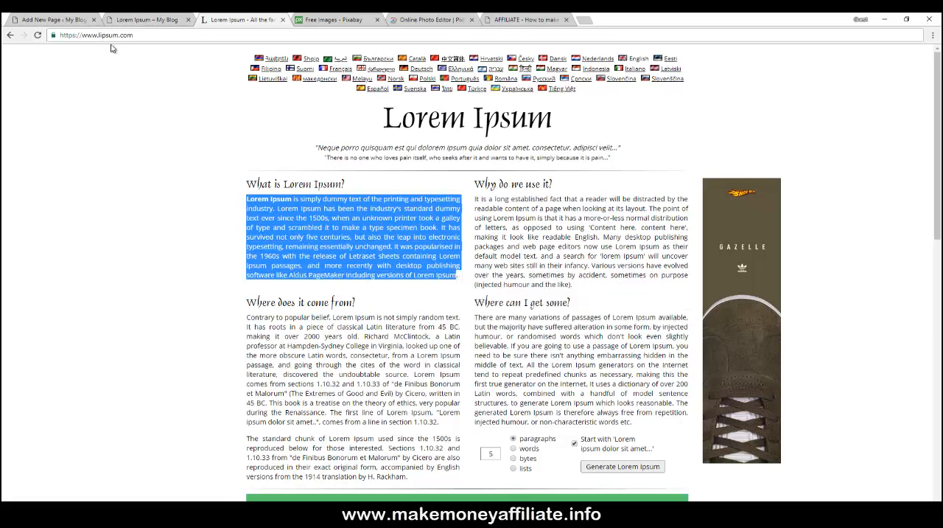
- Paste the copied paragraph into the page body
left_click(74, 20)
left_click(164, 194)
right_click(164, 194)
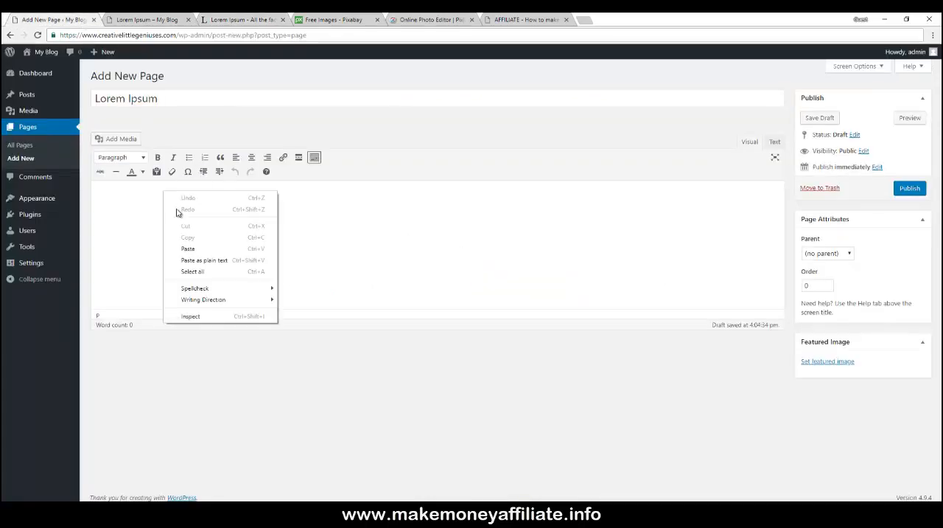
left_click(187, 246)
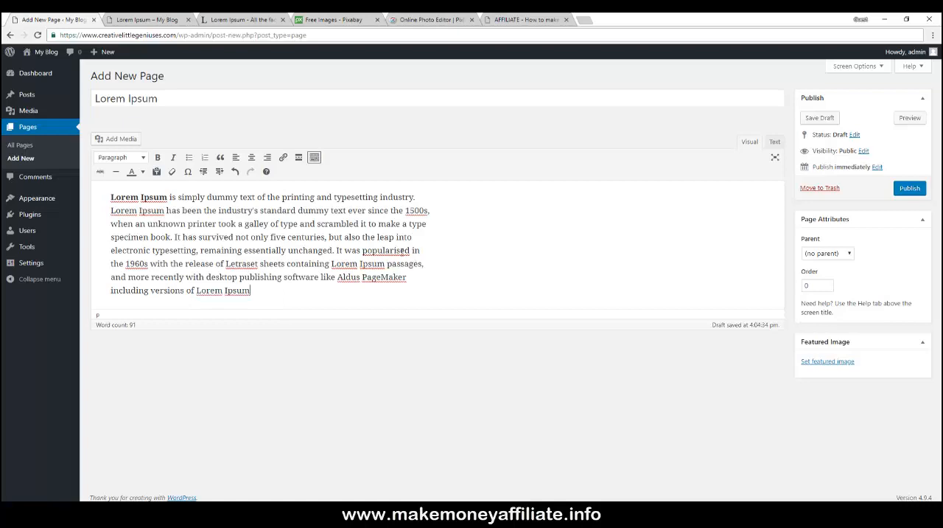
- Look through the free images on Pixabay
left_click(245, 20)
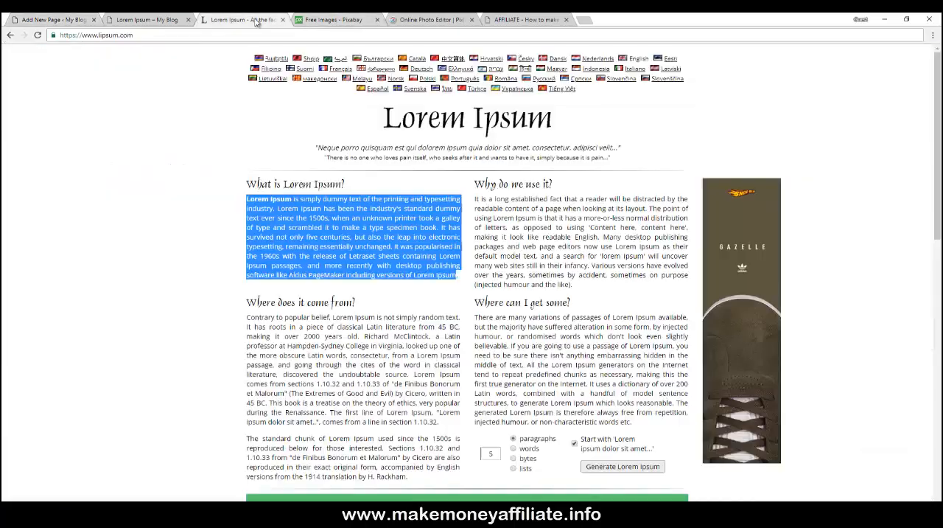
left_click(317, 21)
scroll(295, 133, "up", 5)
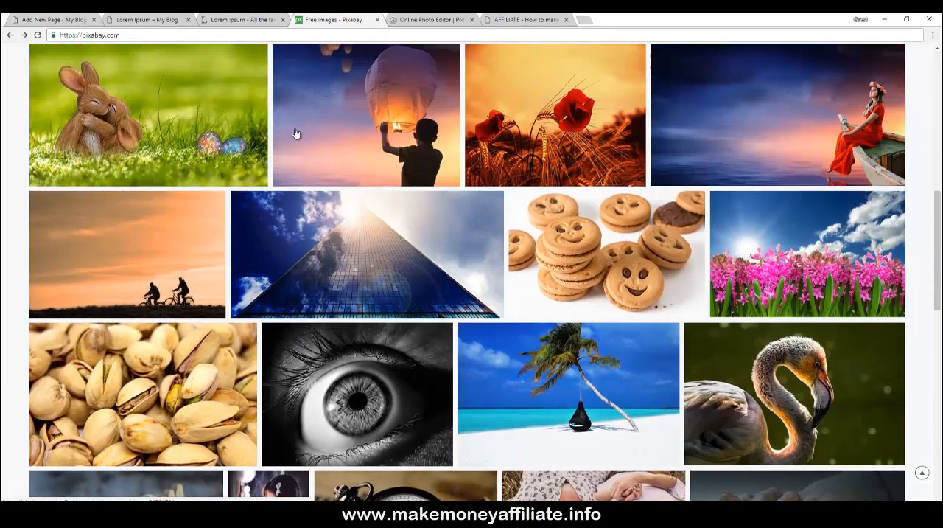
scroll(295, 133, "up", 4)
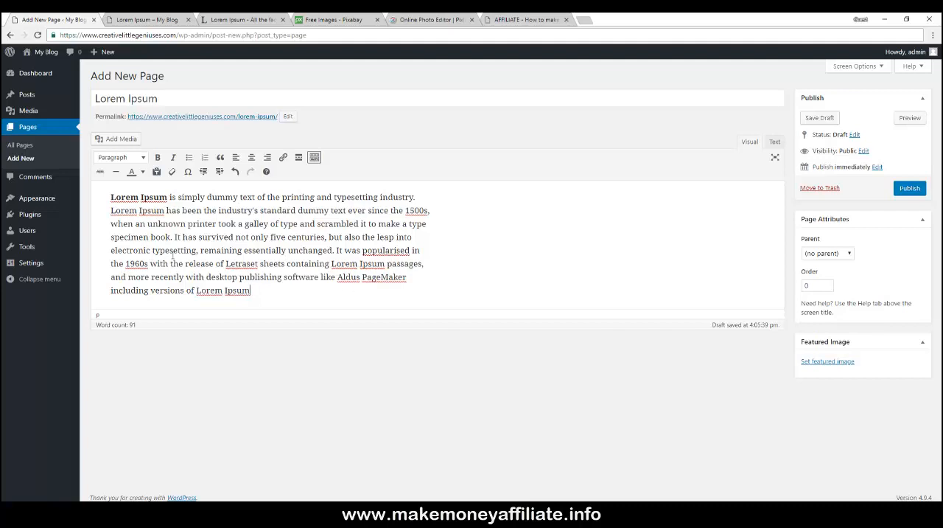
- Place the cursor at the start of the body and upload avatar.jpg from the desktop wordpress folder via Add Media
left_click(111, 197)
left_click(118, 140)
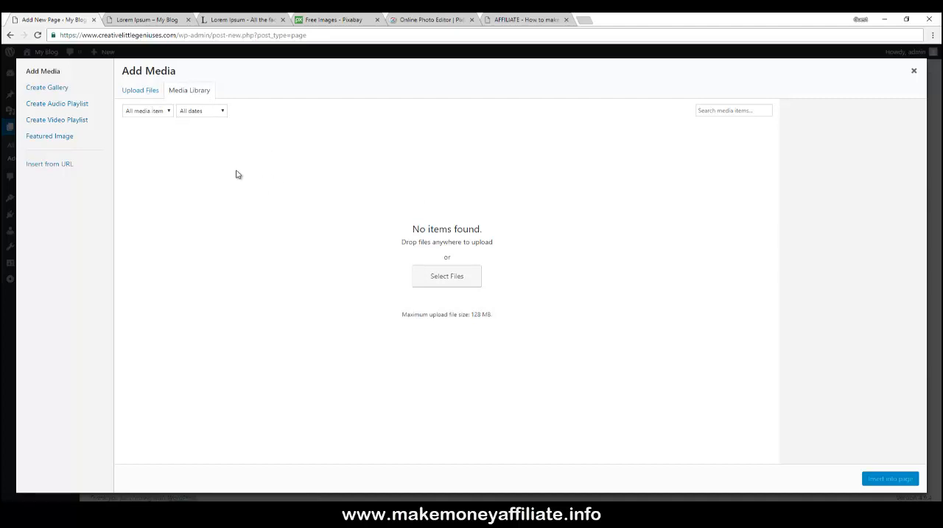
left_click(145, 93)
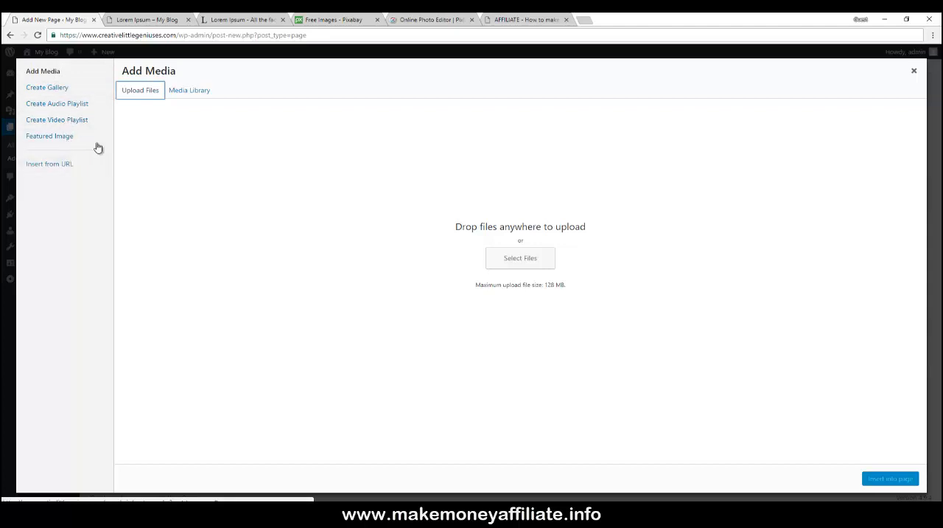
left_click(507, 258)
left_click(38, 103)
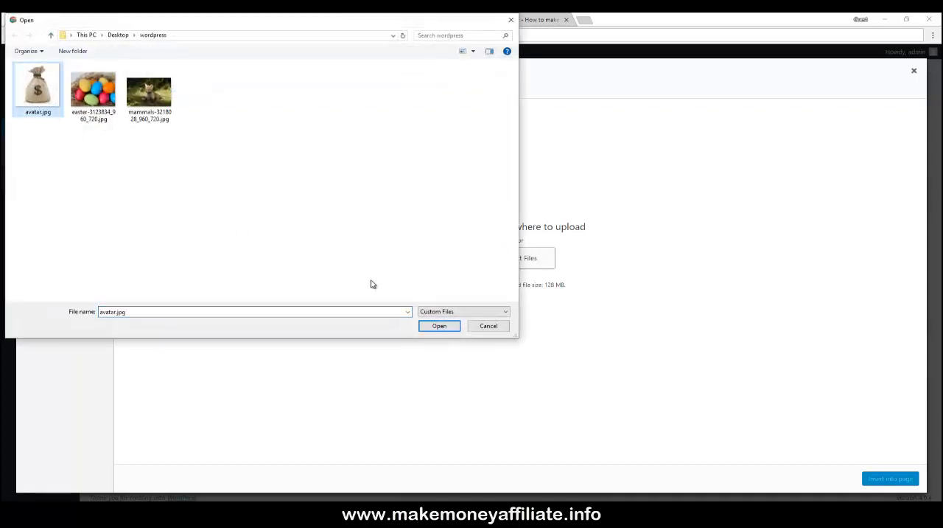
left_click(436, 325)
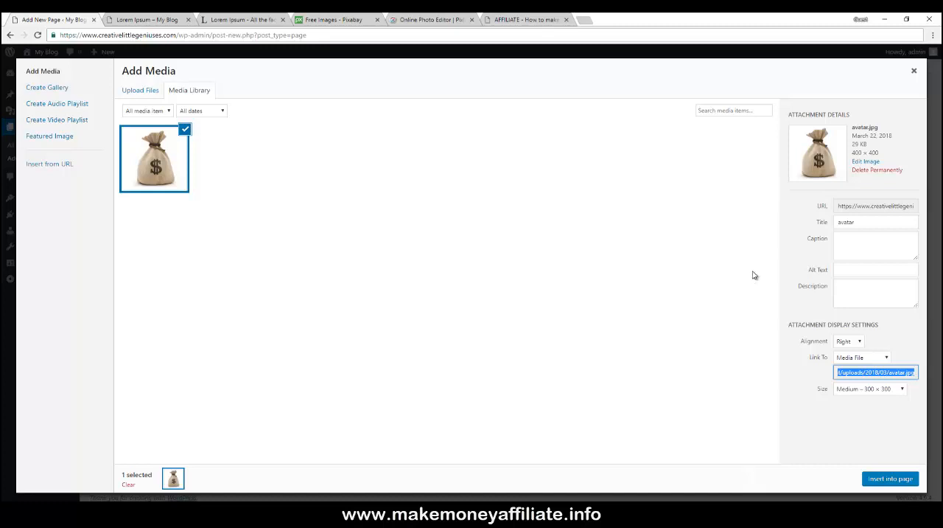
- Review the image's alt text, alignment and link-to display settings
left_click(848, 270)
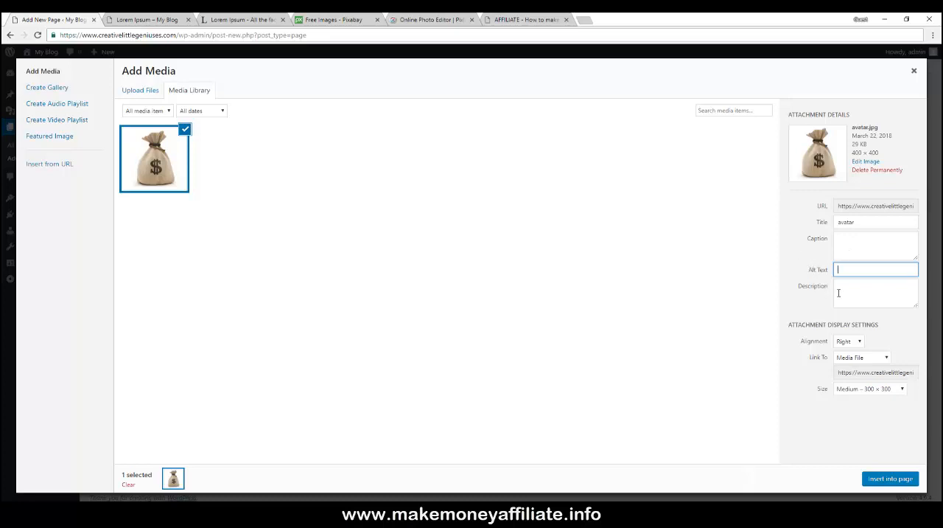
left_click(847, 343)
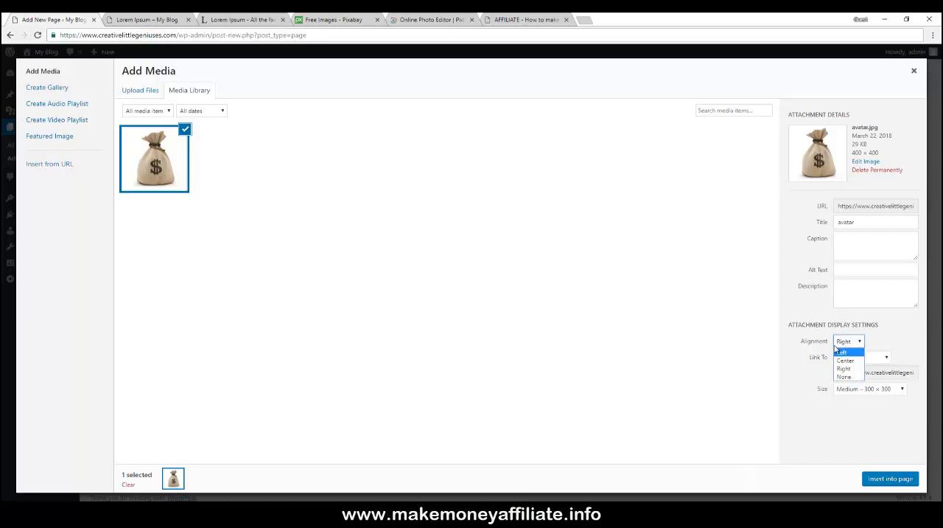
left_click(796, 352)
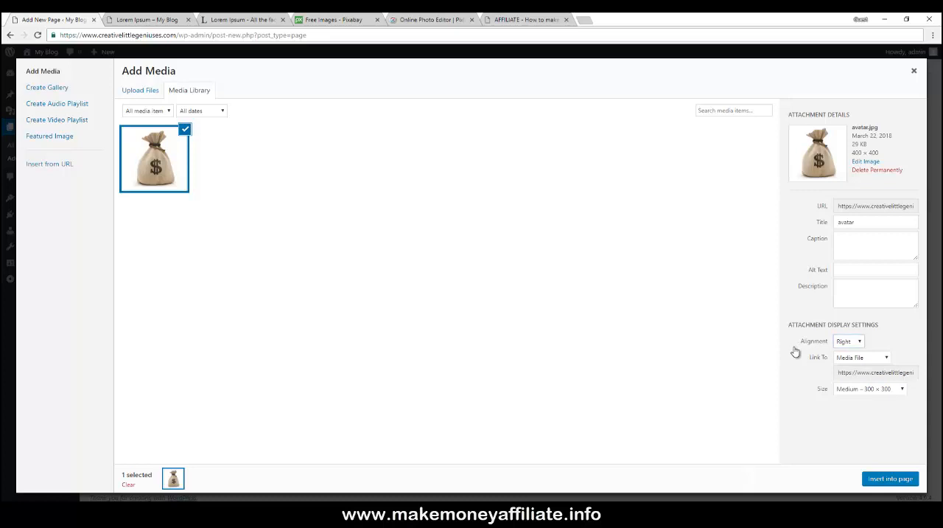
left_click(852, 361)
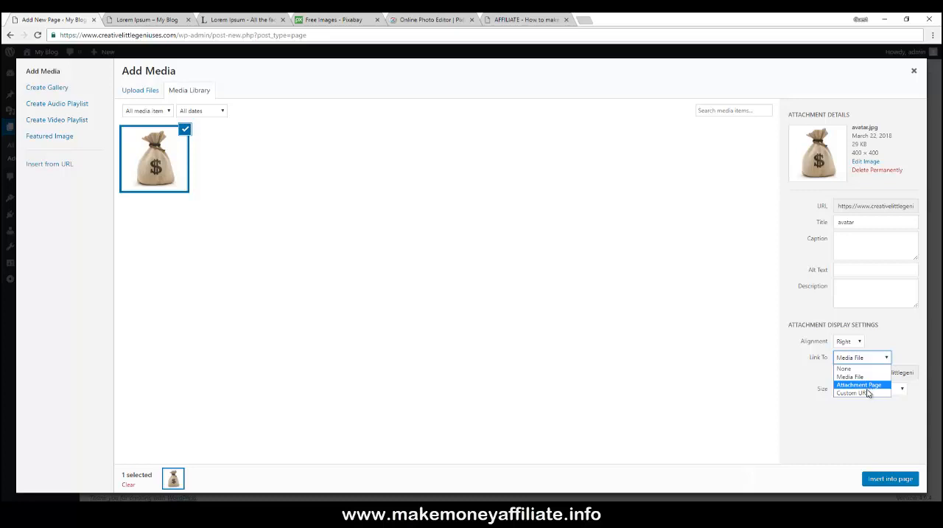
left_click(820, 382)
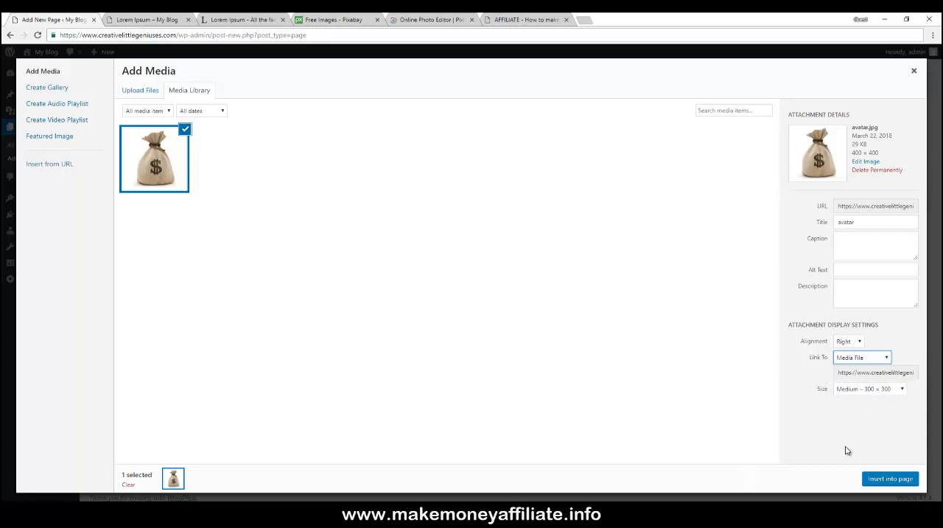
- Set the image size to Medium – 300 × 300 and insert the image into the page
left_click(860, 390)
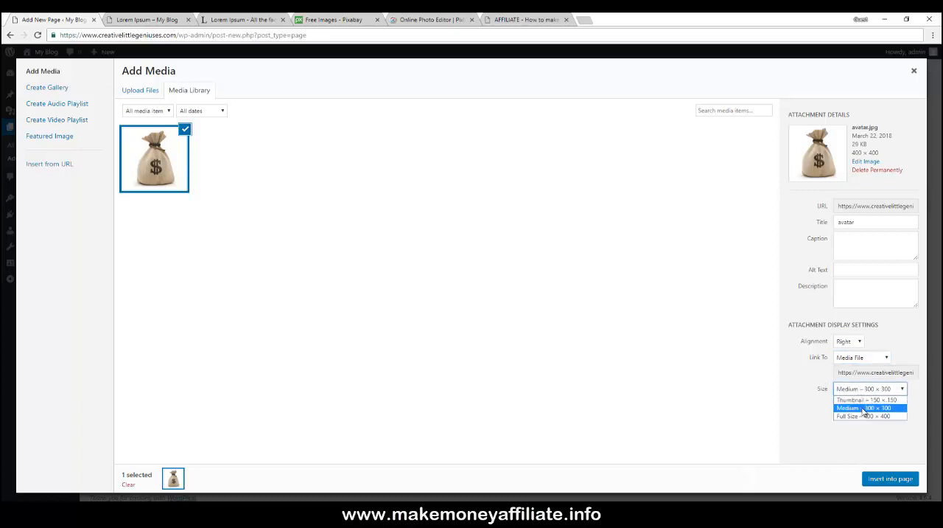
left_click(862, 407)
left_click(887, 480)
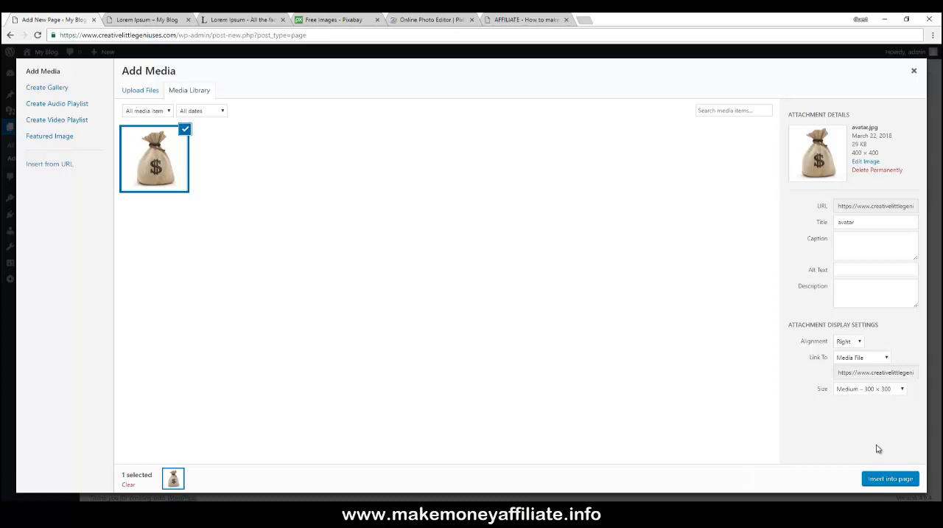
left_click(888, 478)
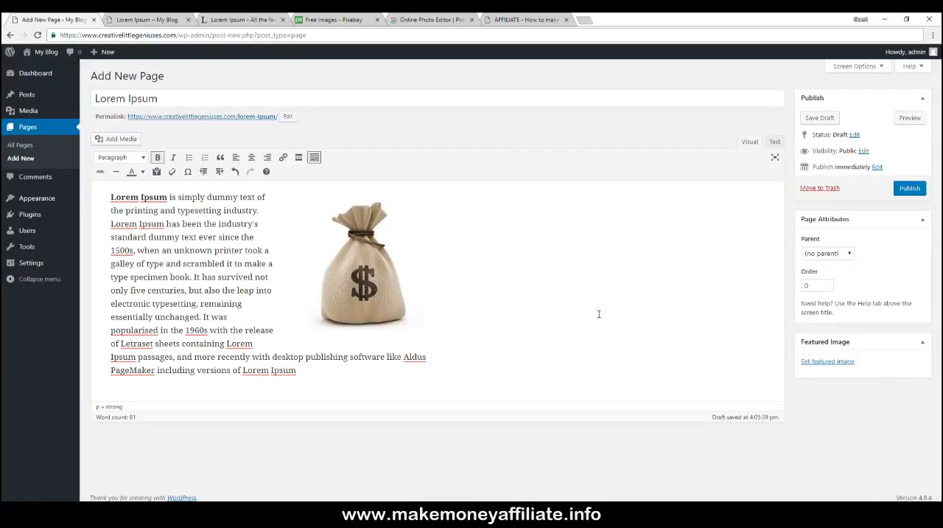
- Select the inserted image and align it to the left of the paragraph
left_click(347, 274)
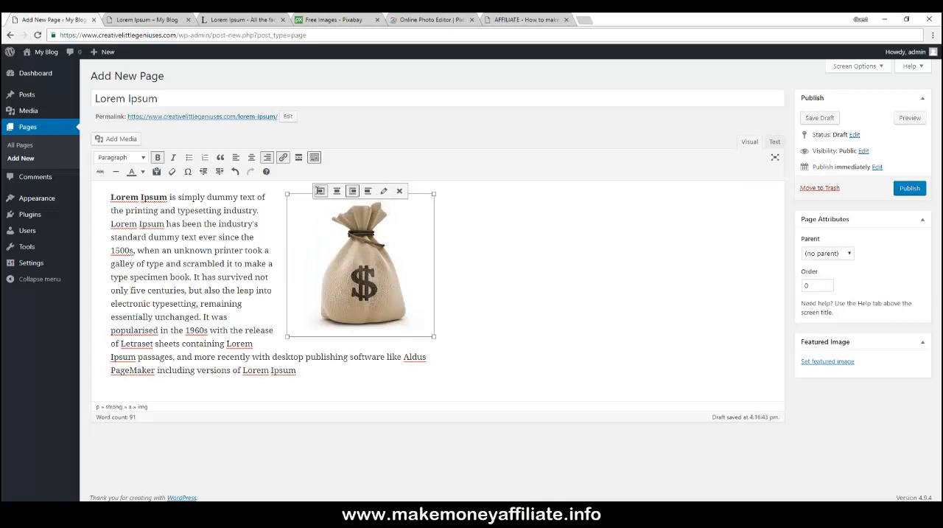
left_click(321, 191)
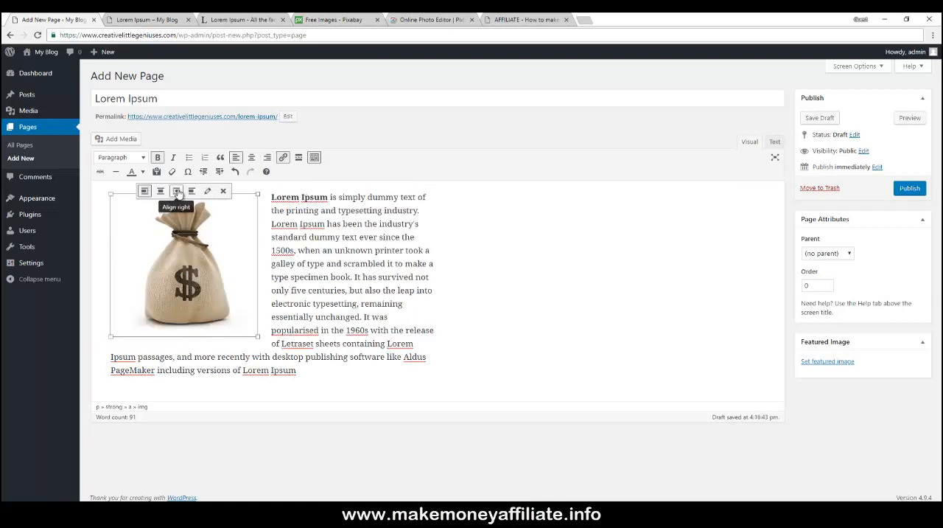
left_click(207, 191)
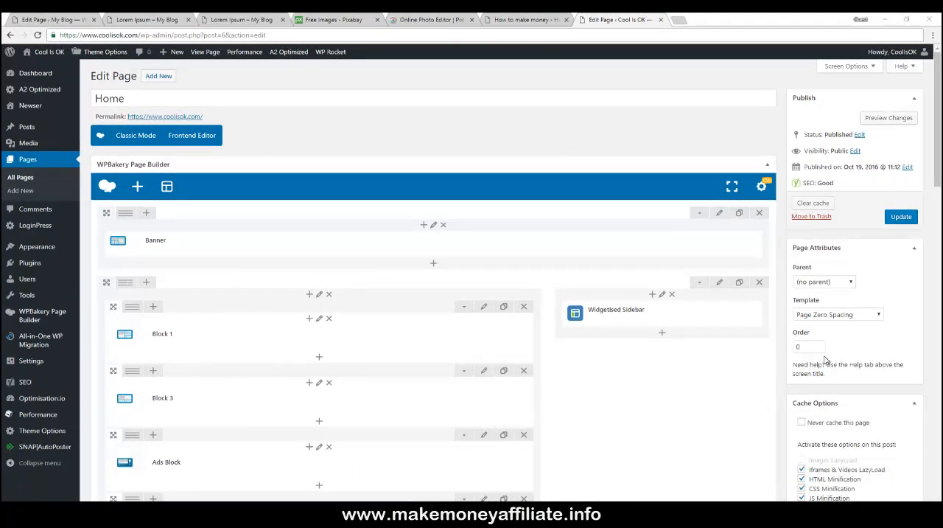
- Open the page Template list on another WordPress site to view the available templates
left_click(847, 318)
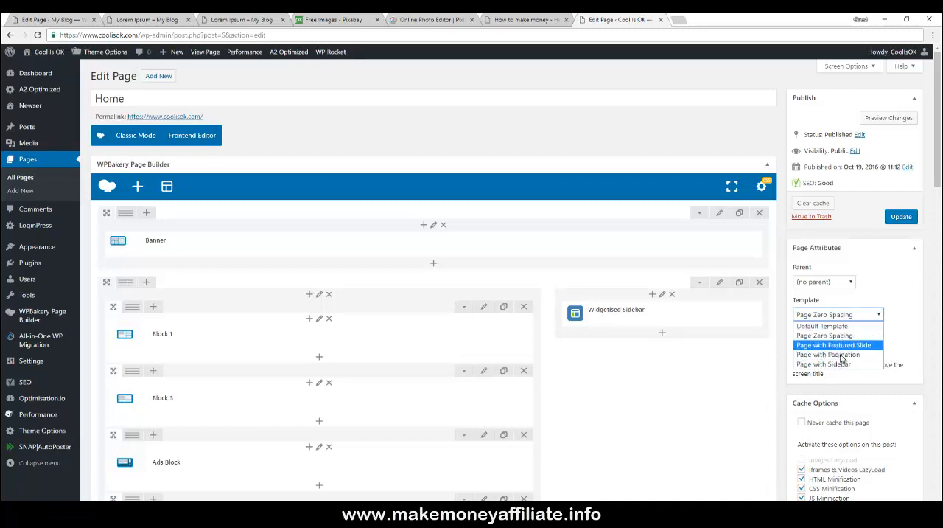
left_click(883, 295)
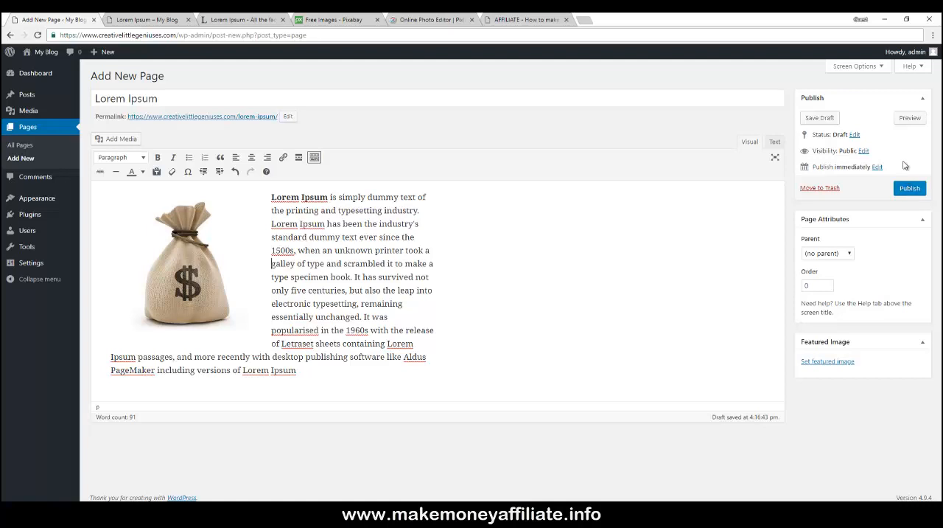
- Preview the Lorem Ipsum page and compare it with the editor
left_click(910, 118)
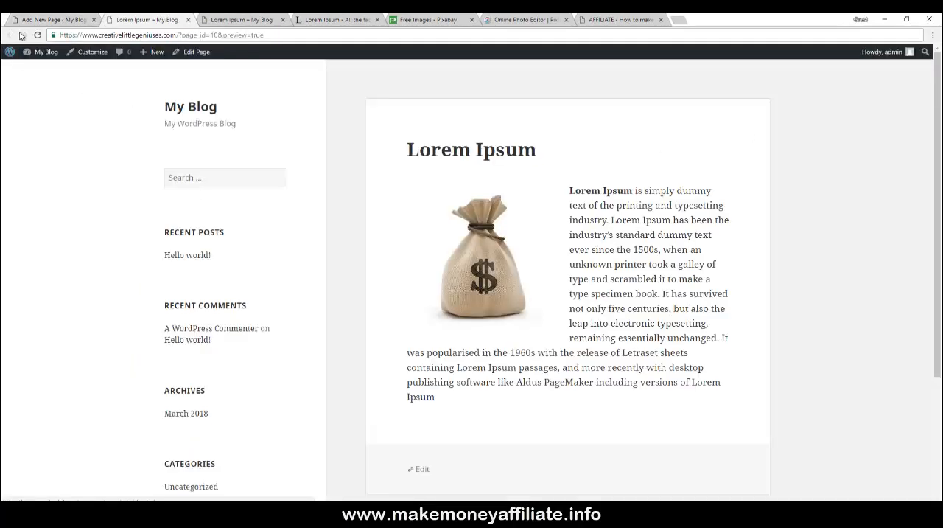
left_click(51, 22)
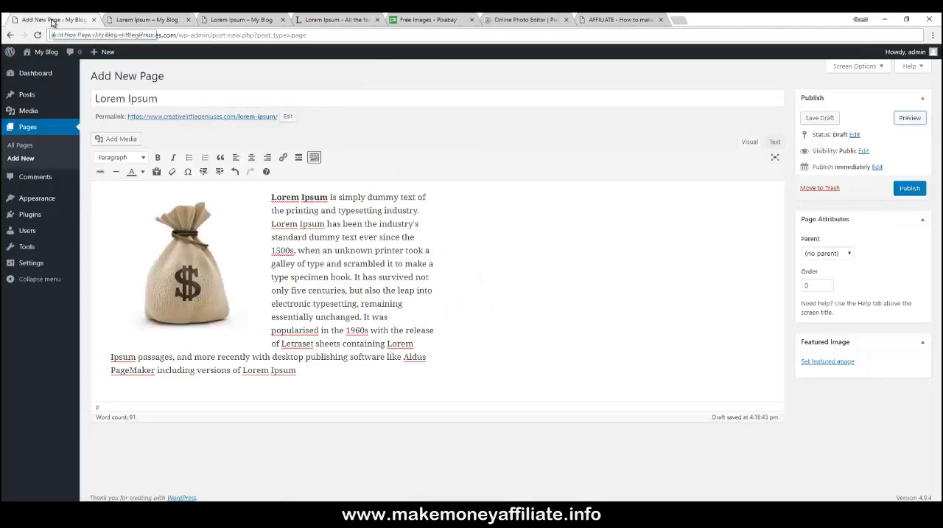
left_click(140, 20)
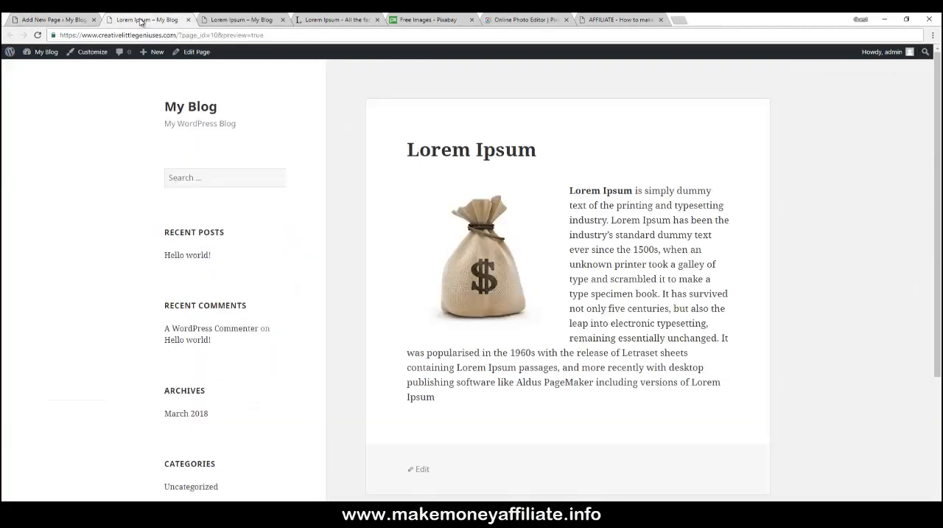
left_click(62, 22)
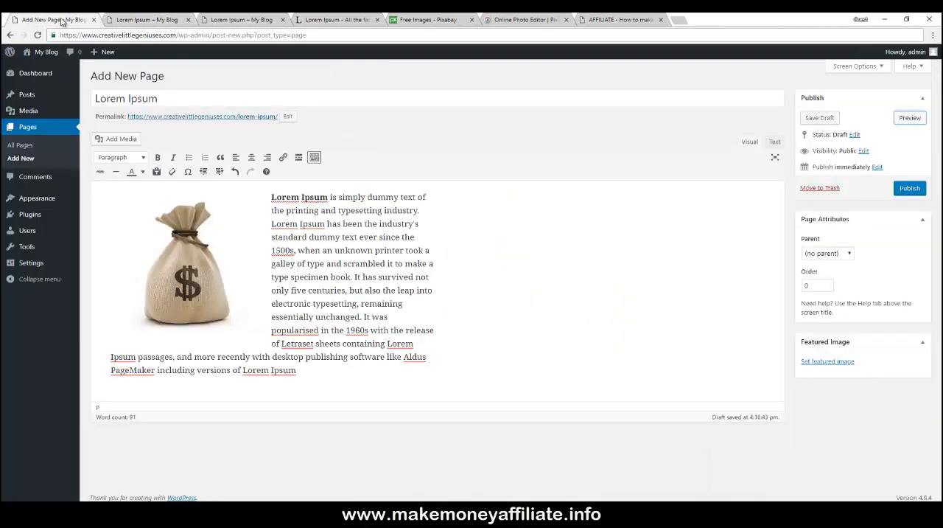
- Save the page as a draft and open the All Pages list
left_click(819, 118)
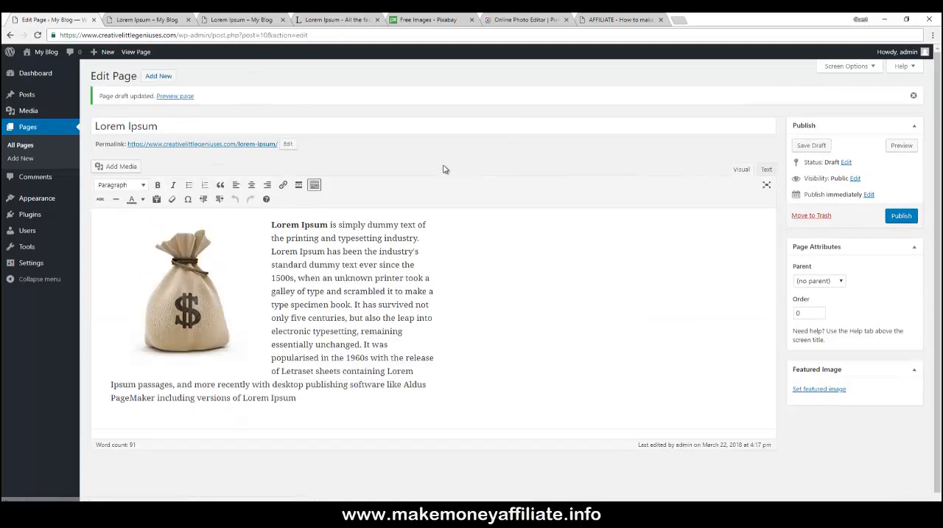
left_click(20, 145)
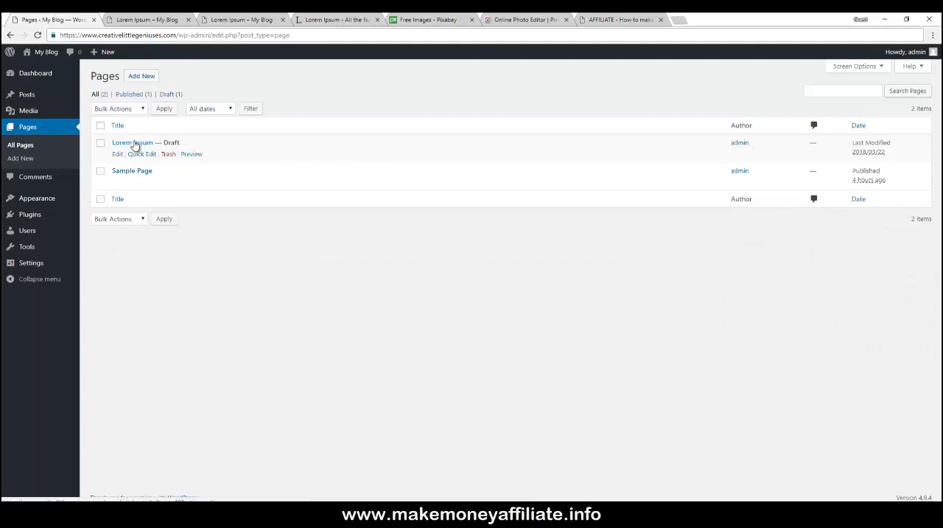
left_click(135, 145)
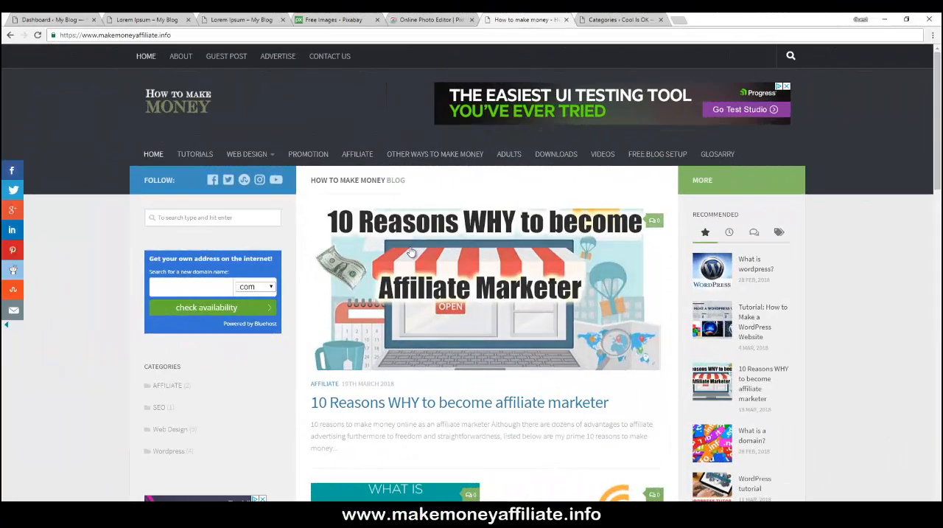
- Scroll through the makemoneyaffiliate.info blog's post listing
scroll(305, 202, "down", 1)
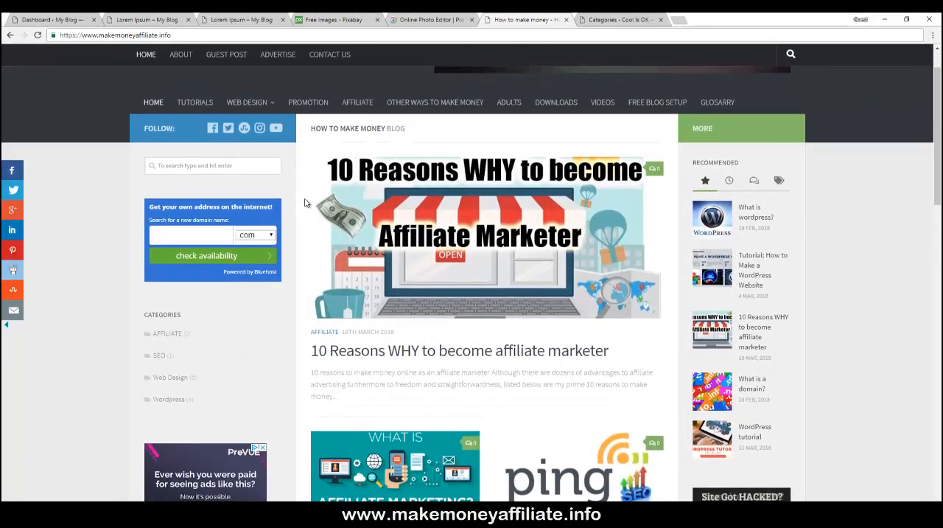
scroll(305, 203, "down", 1)
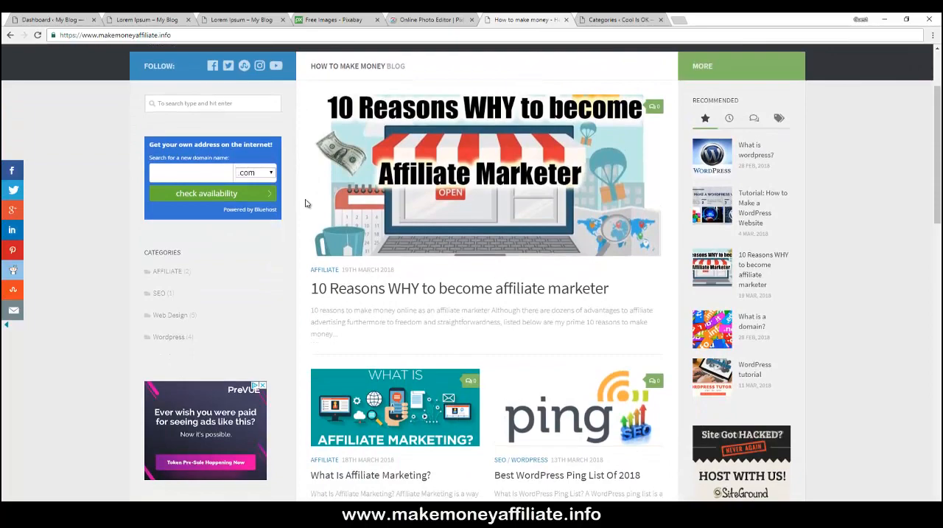
scroll(306, 203, "up", 2)
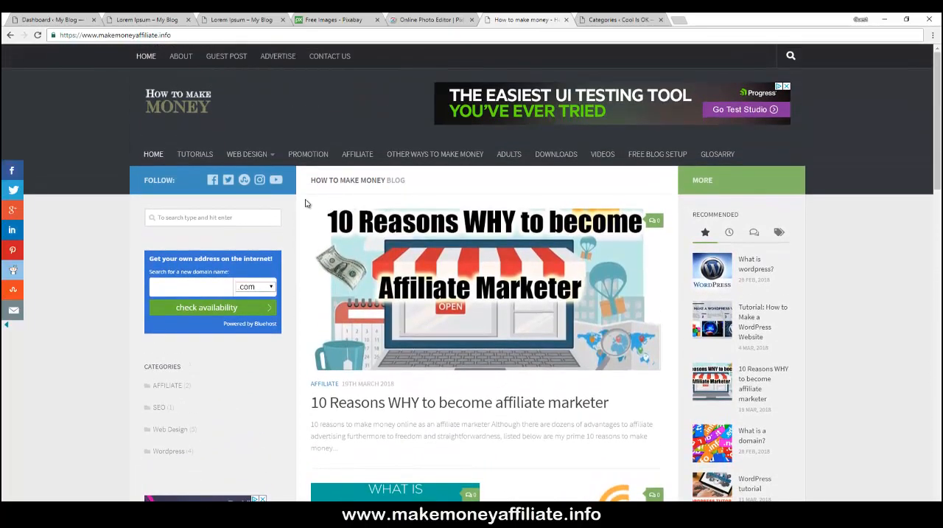
scroll(305, 204, "down", 5)
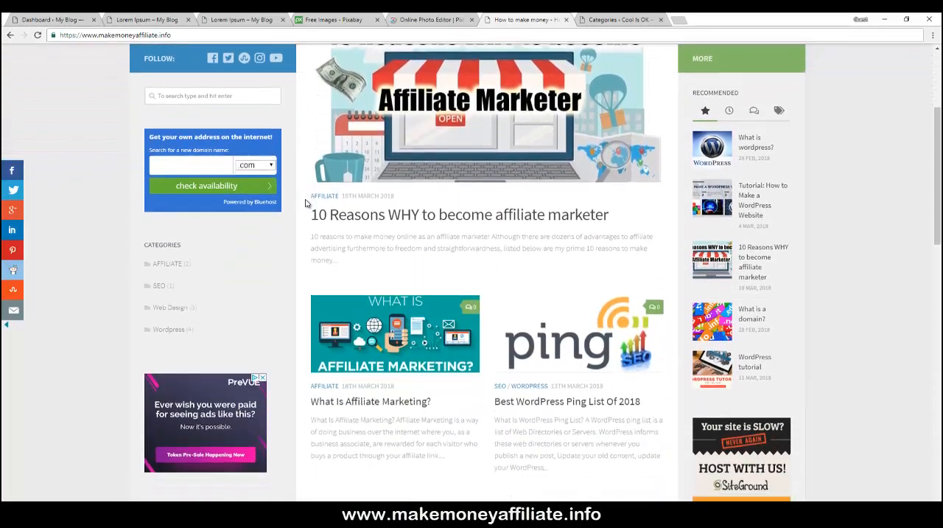
scroll(306, 204, "down", 4)
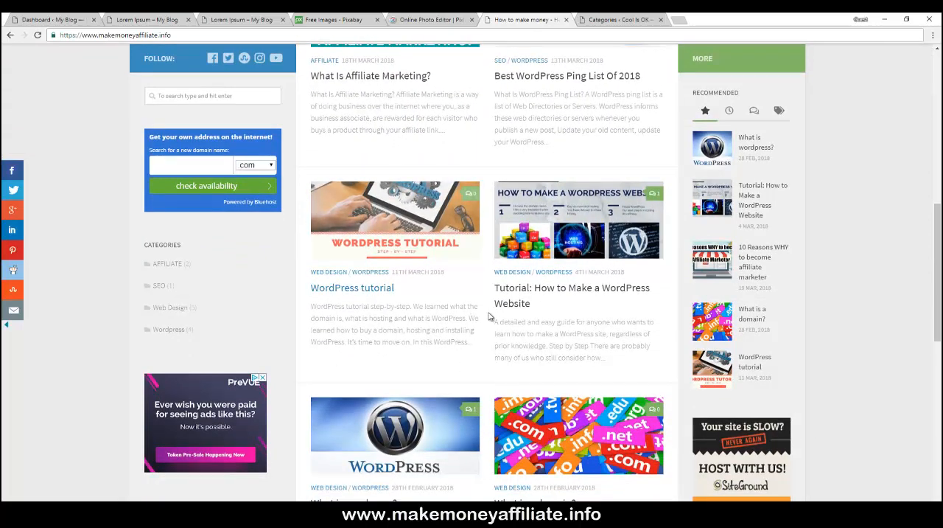
scroll(494, 317, "down", 5)
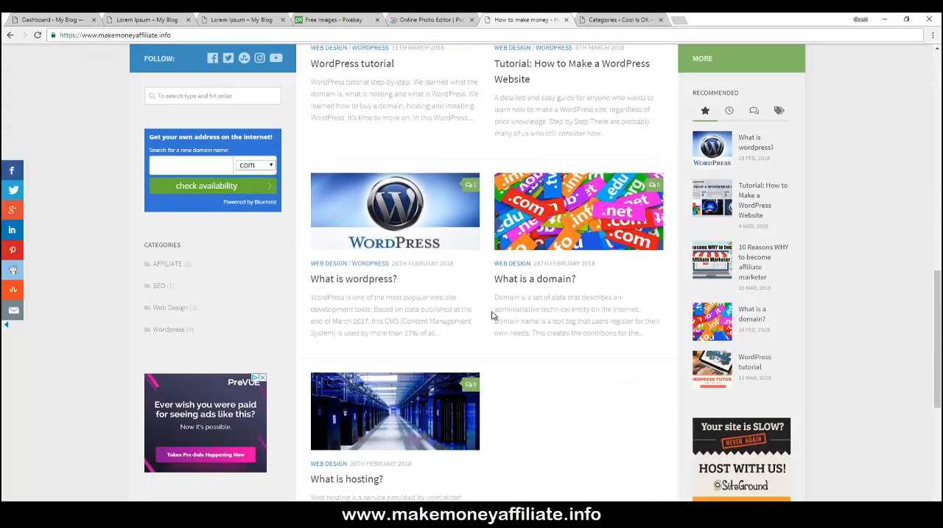
scroll(492, 315, "up", 5)
scroll(493, 315, "up", 3)
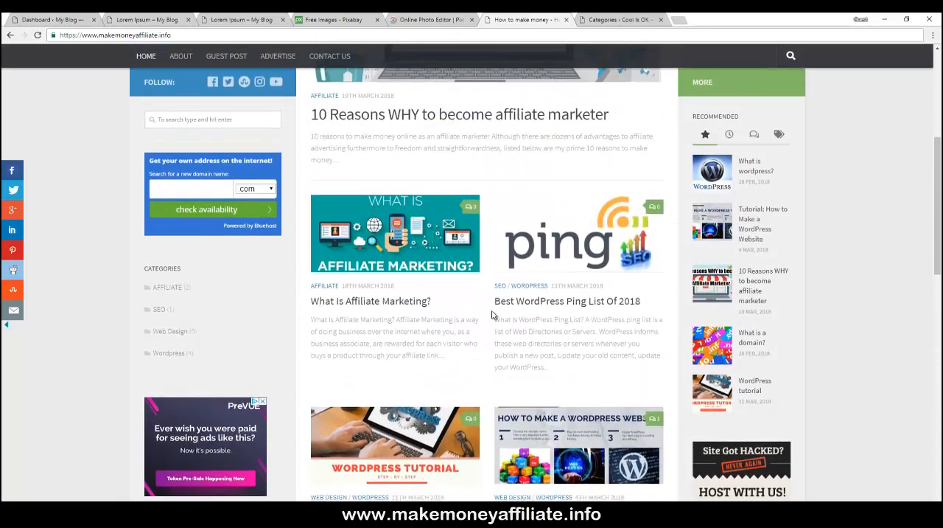
scroll(492, 316, "down", 2)
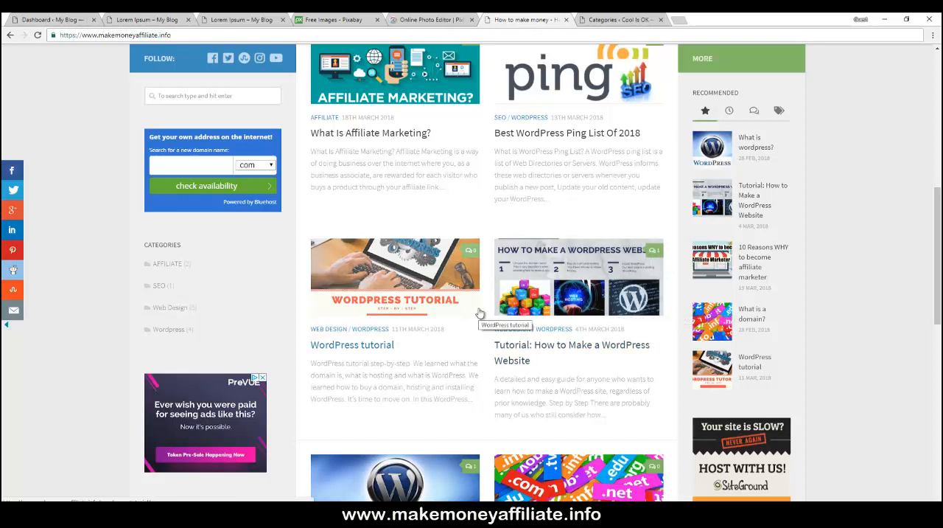
scroll(479, 317, "down", 1)
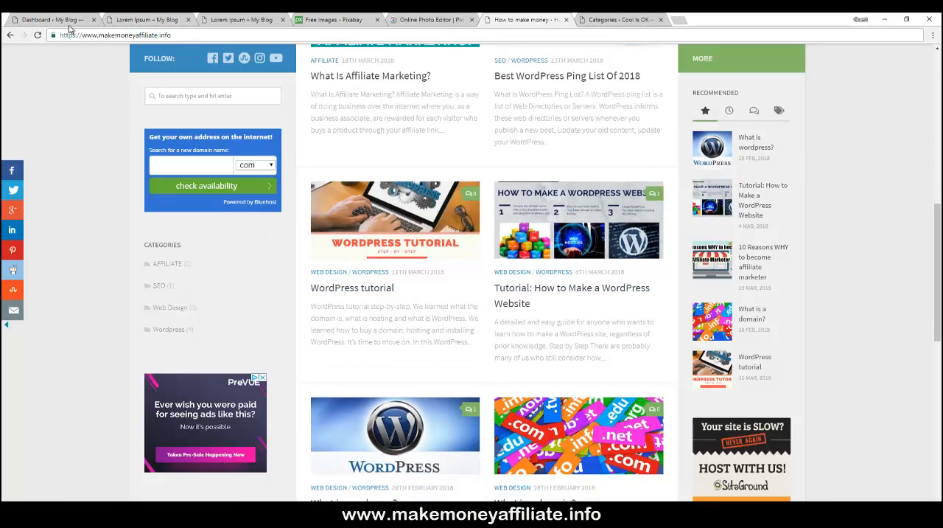
- Start a new blog post from the dashboard and title it Lorem
left_click(65, 20)
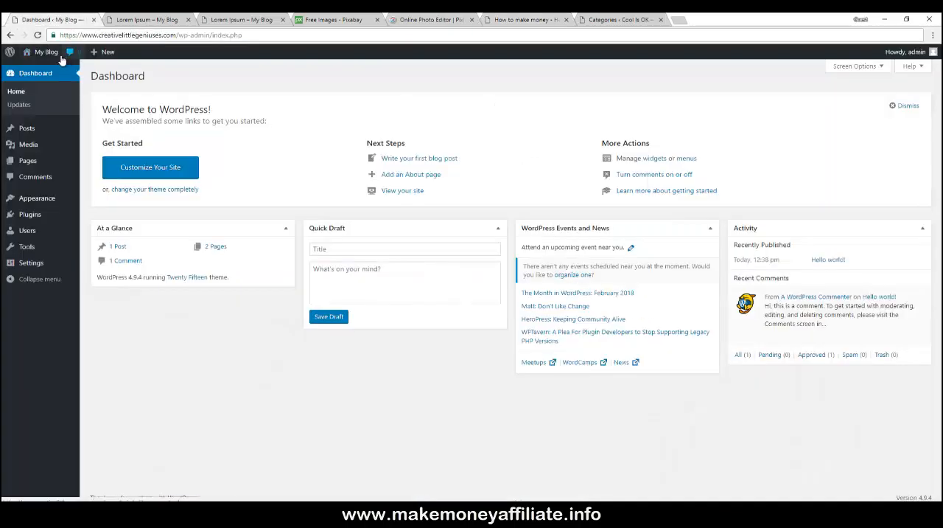
mouse_move(29, 125)
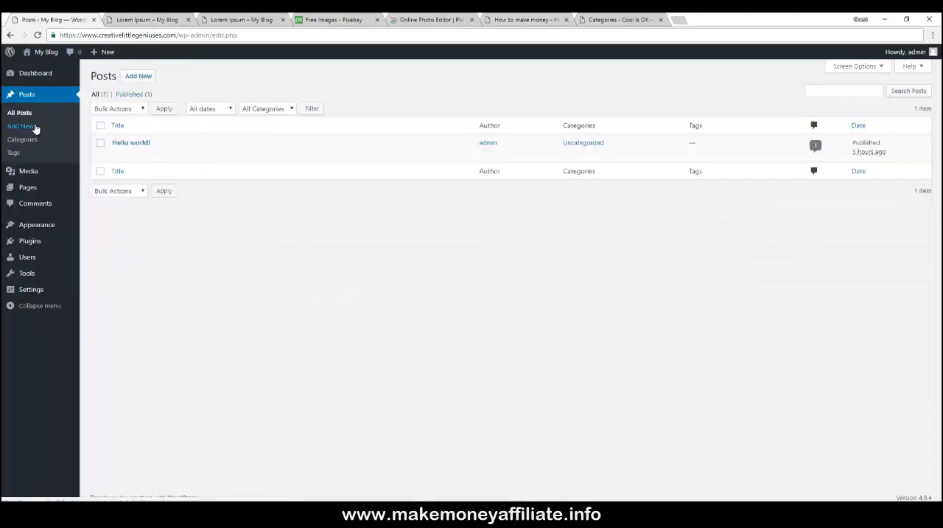
left_click(138, 76)
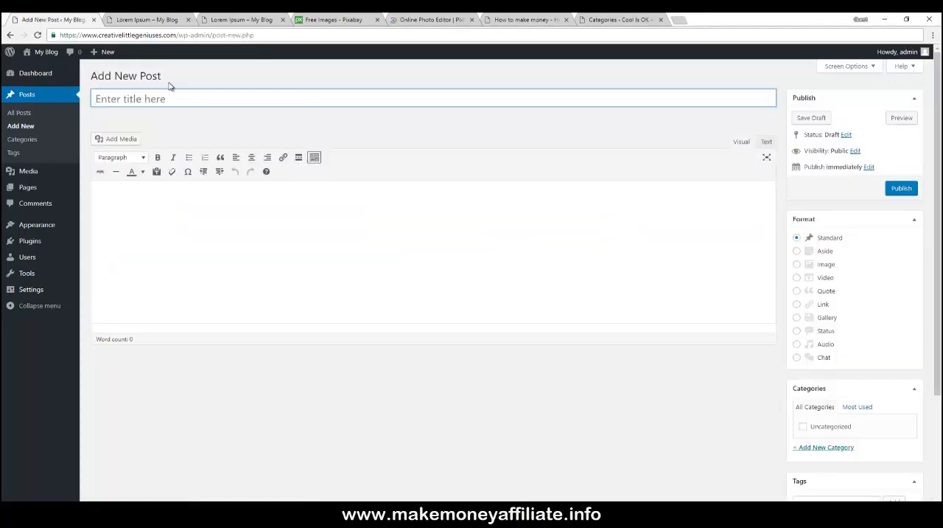
left_click(152, 22)
left_click(222, 18)
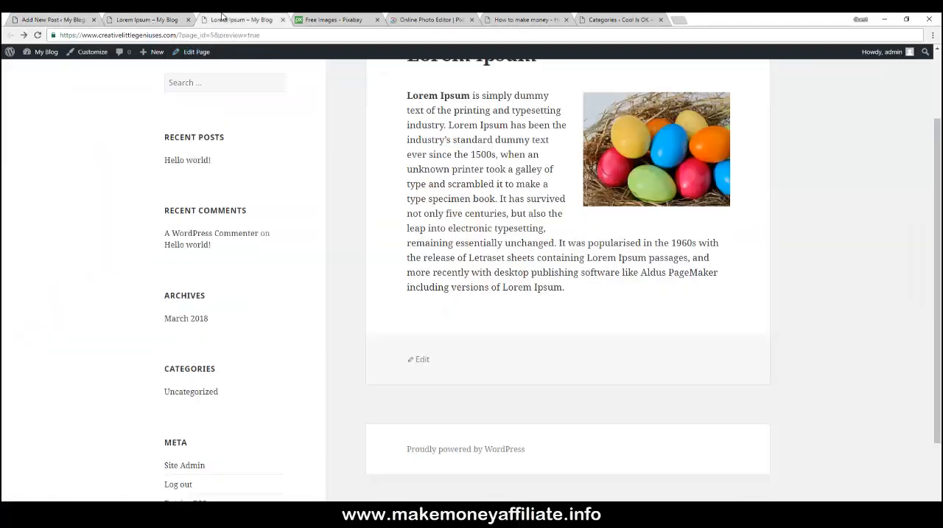
left_click(282, 20)
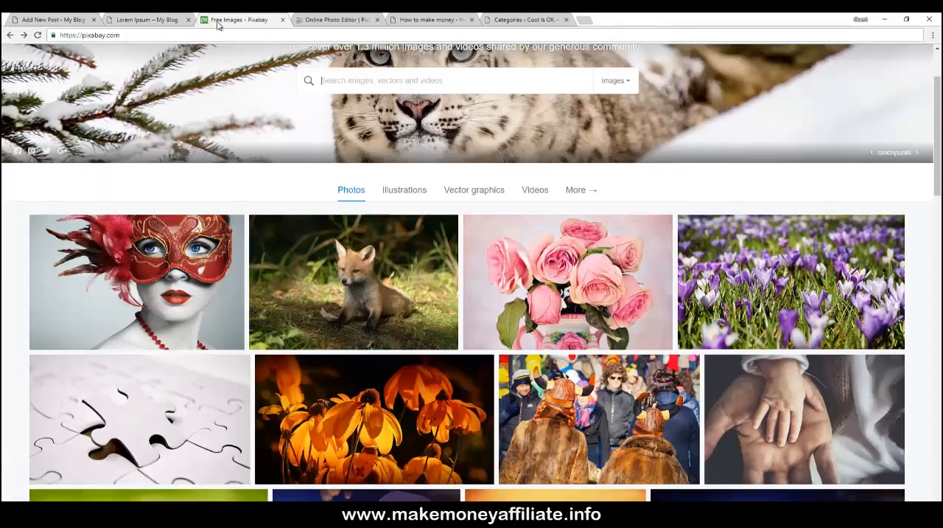
left_click(76, 22)
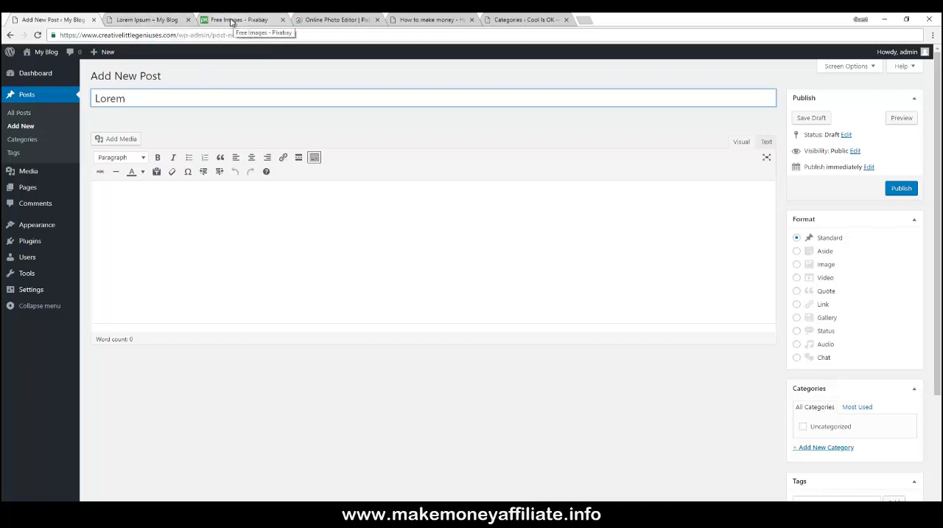
- Copy the Lorem Ipsum paragraph from the page preview
left_click(159, 20)
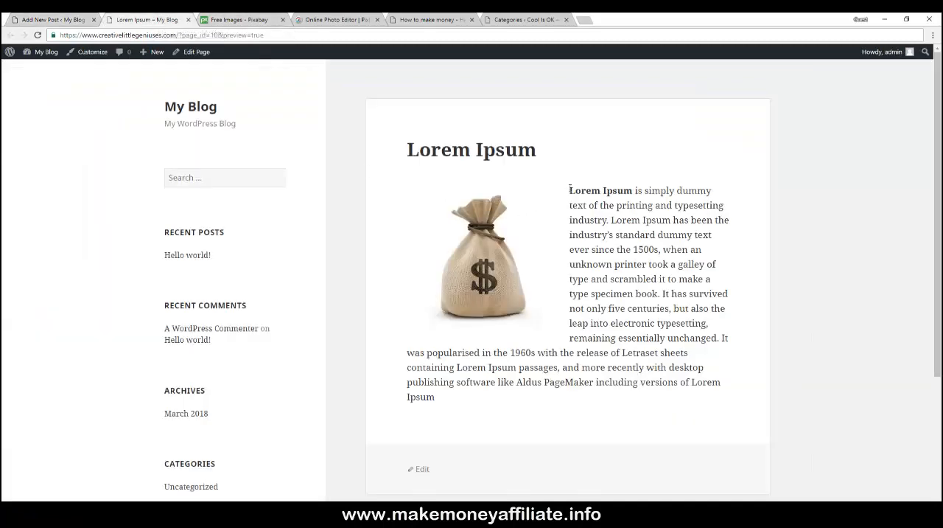
left_click_drag(569, 191, 652, 391)
key("ctrl+c")
right_click(649, 389)
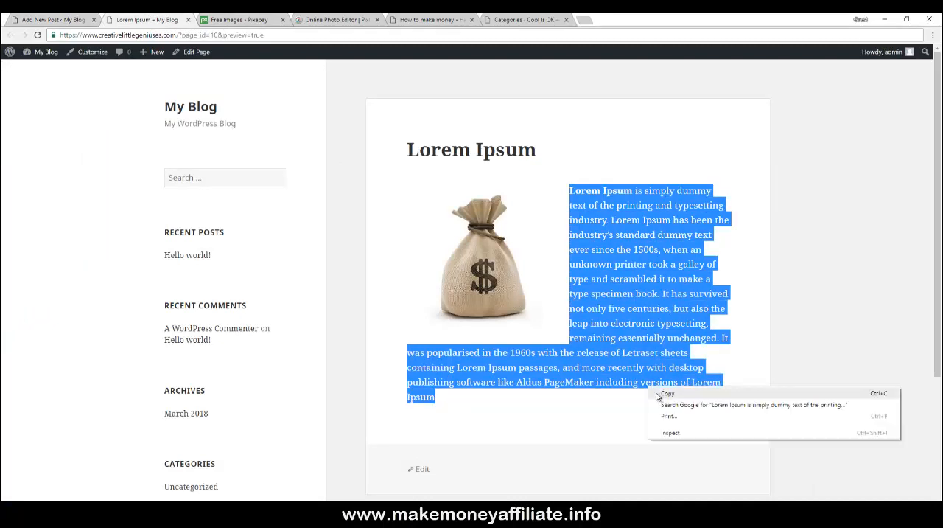
left_click(664, 392)
- Paste the copied paragraph into the new post's body
left_click(30, 22)
left_click(176, 202)
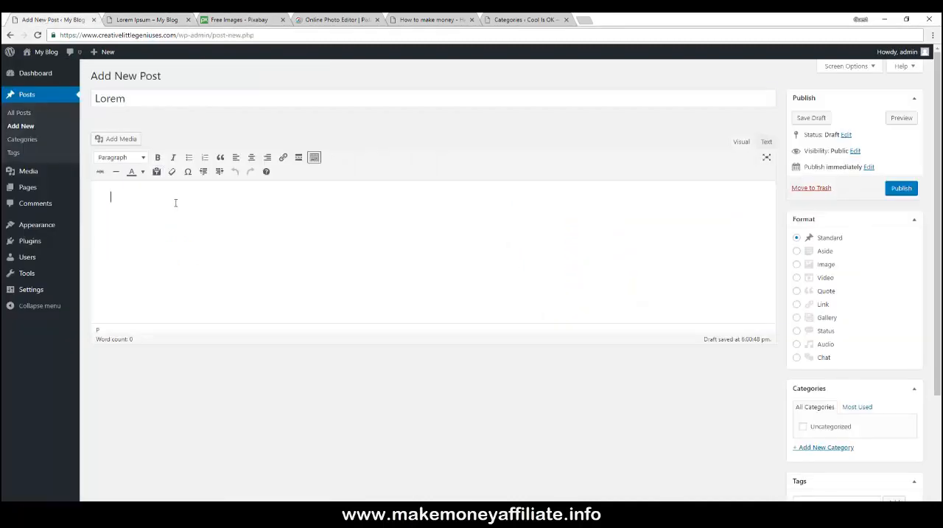
right_click(177, 199)
left_click(202, 254)
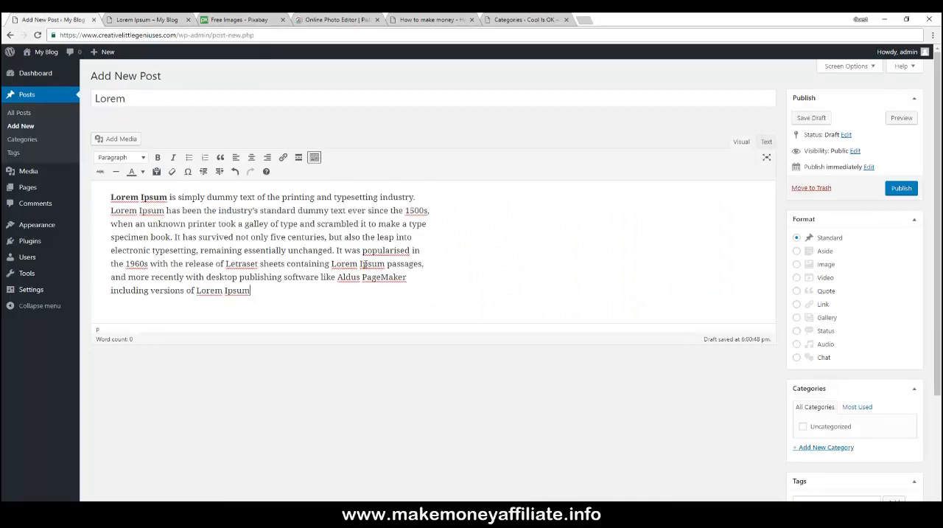
left_click(111, 196)
scroll(787, 344, "down", 2)
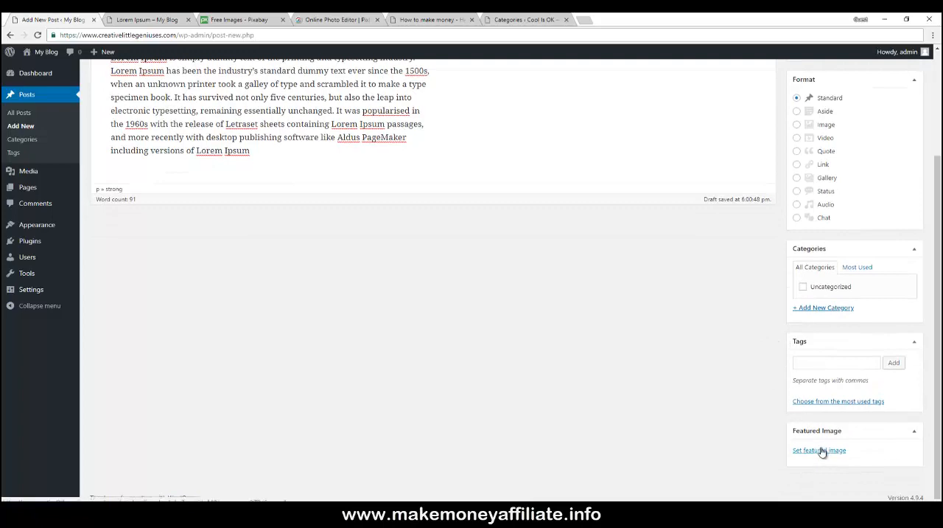
- Enable the Excerpt box in the post editor's screen options
scroll(747, 327, "up", 2)
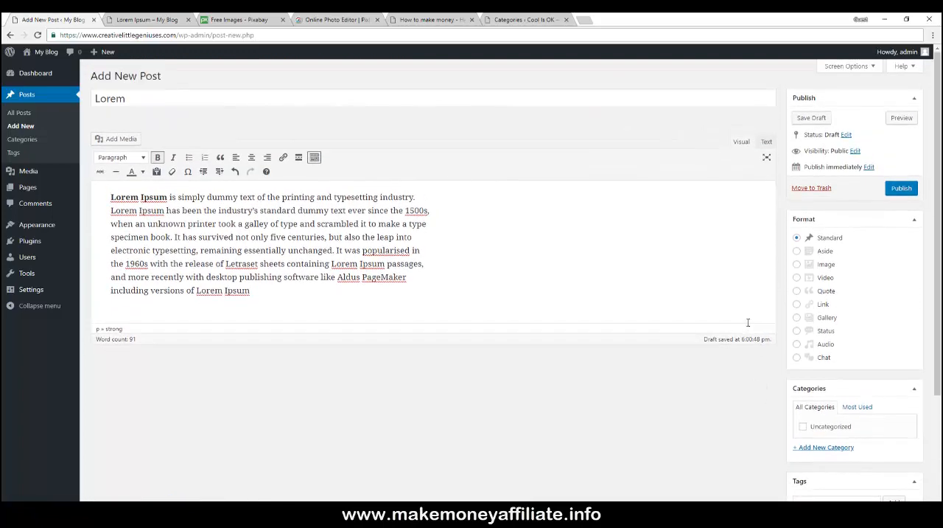
left_click(851, 68)
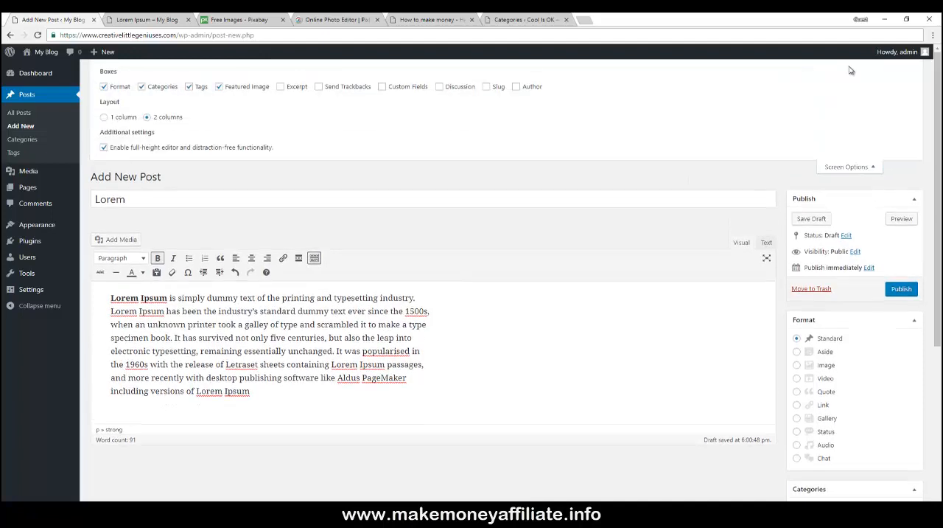
left_click(280, 87)
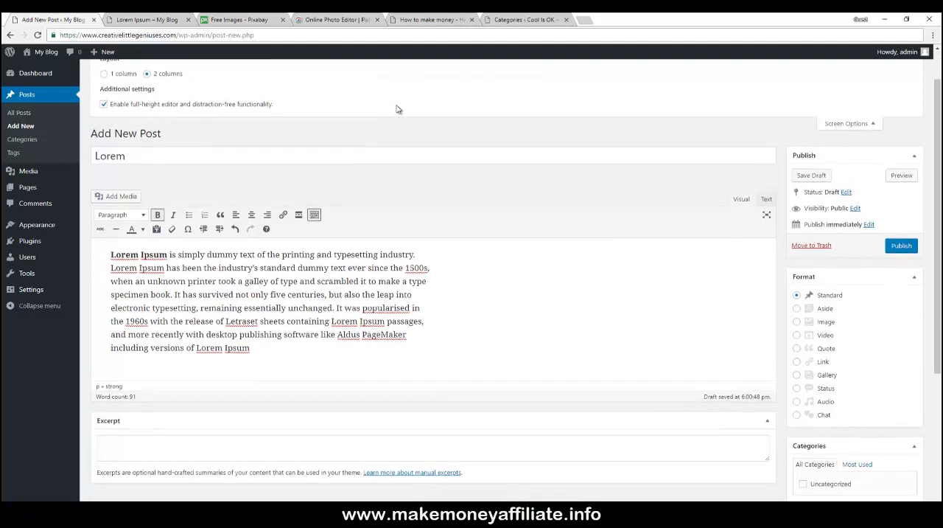
left_click(105, 117)
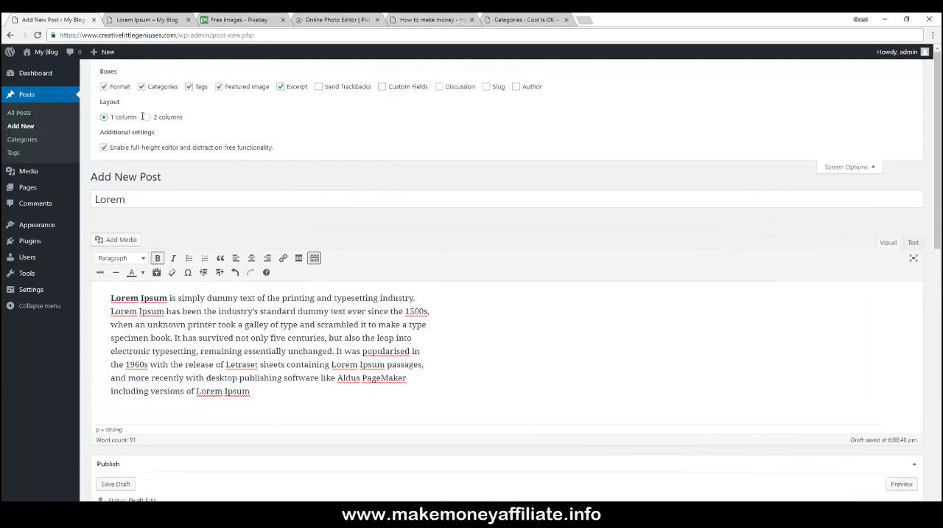
left_click(147, 117)
left_click(105, 148)
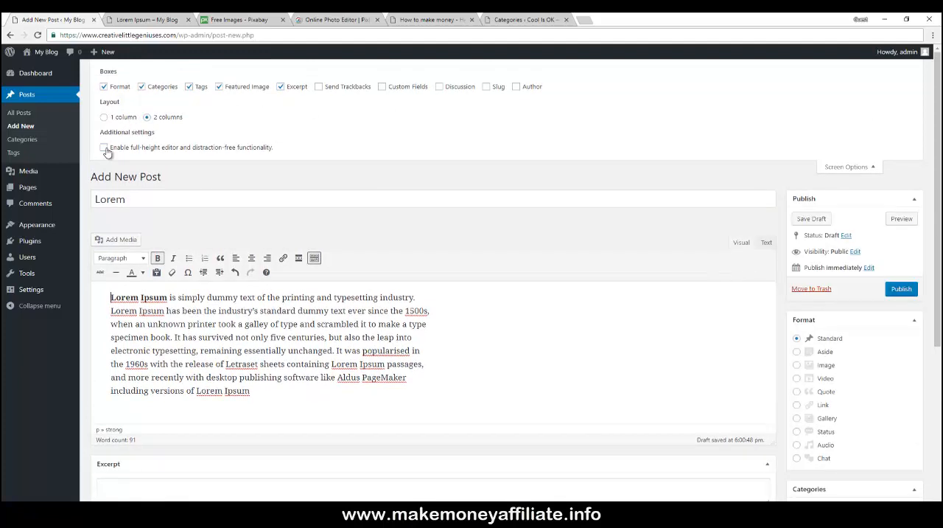
left_click(105, 148)
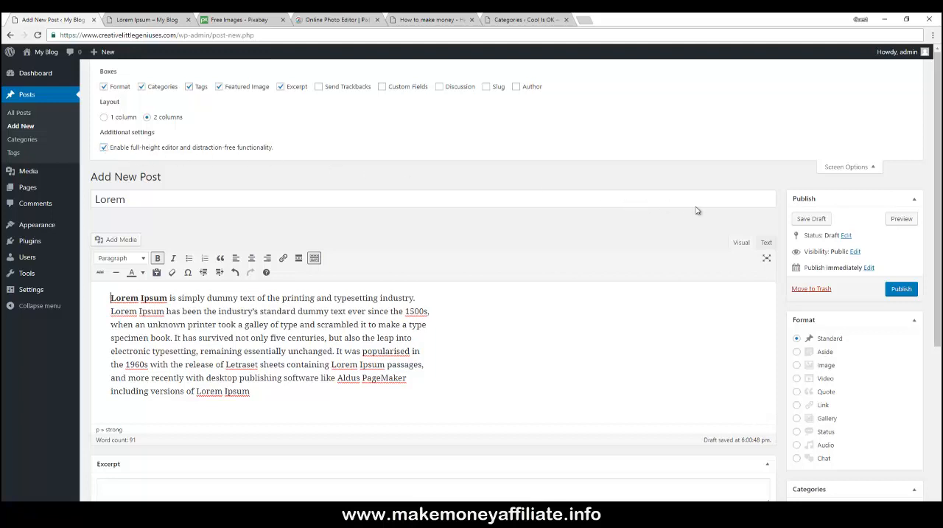
- Switch between the Text and Visual editor views to examine the post body's HTML markup
scroll(696, 211, "down", 1)
left_click(766, 196)
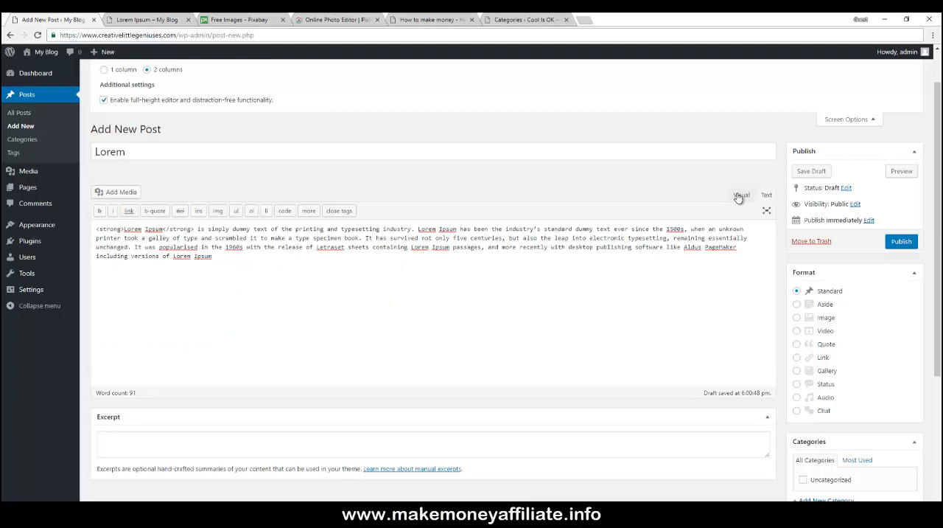
left_click(741, 195)
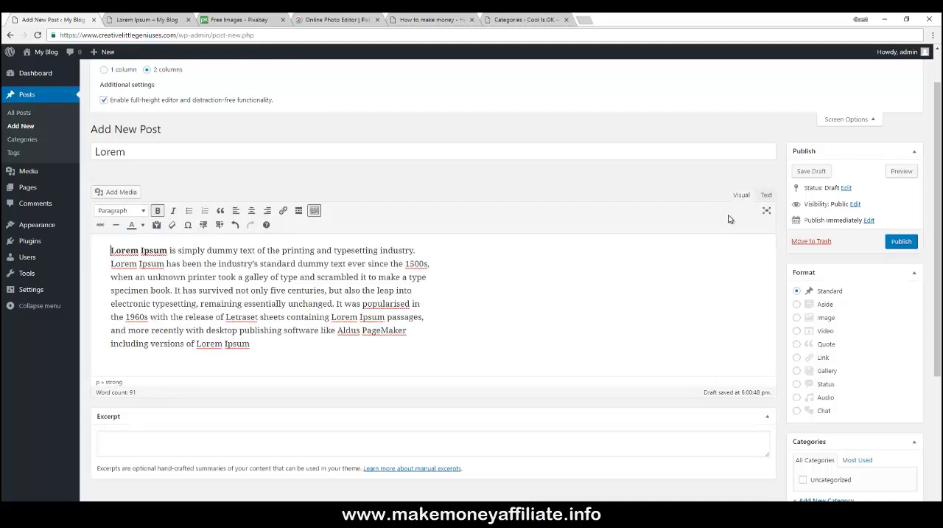
left_click(766, 197)
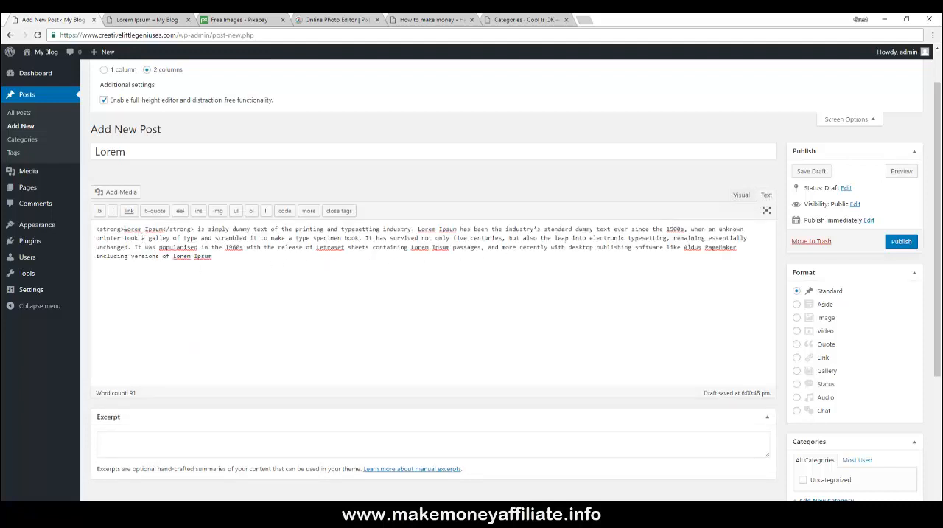
left_click_drag(124, 234, 97, 231)
left_click(98, 231)
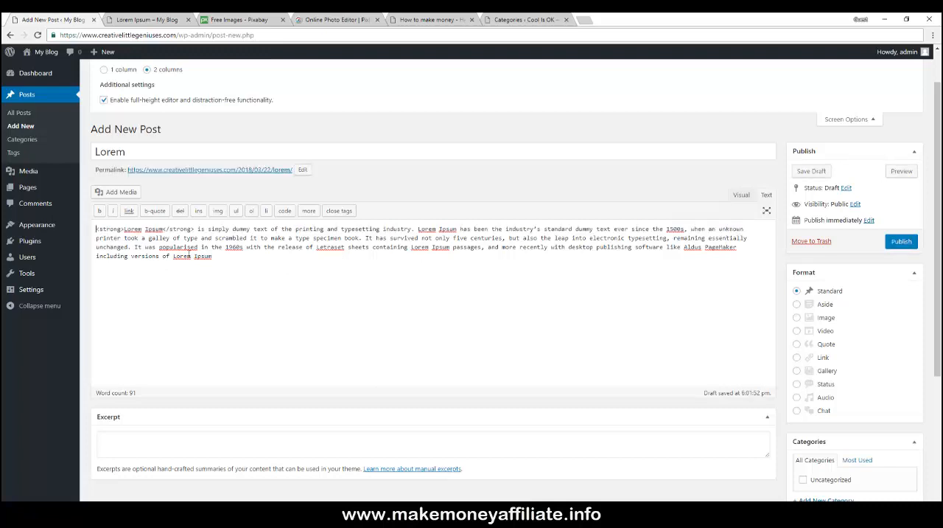
left_click(740, 196)
scroll(560, 225, "down", 1)
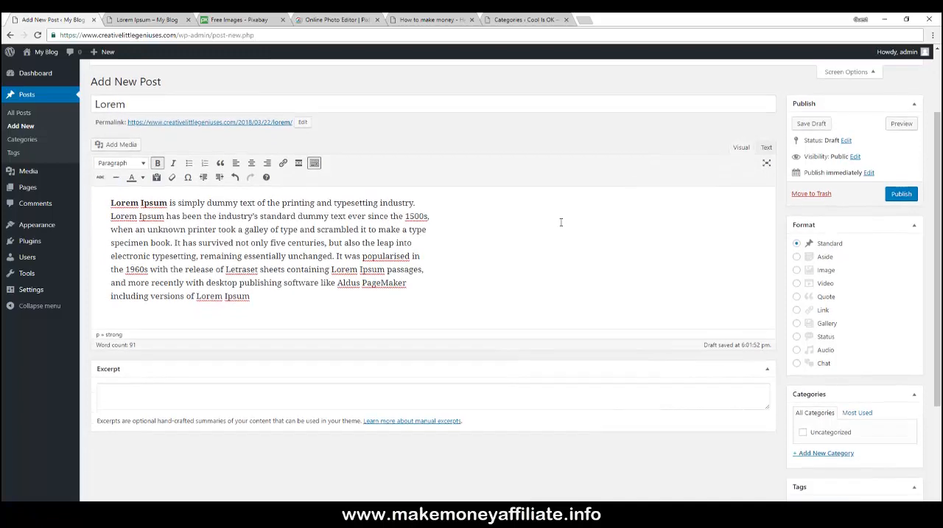
- Save the Lorem post as a draft and open its preview
left_click(811, 123)
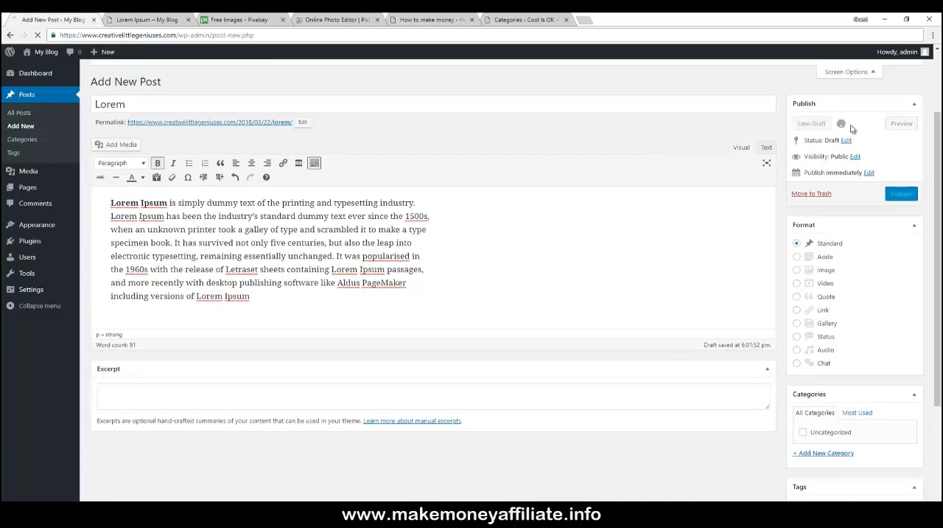
left_click(901, 145)
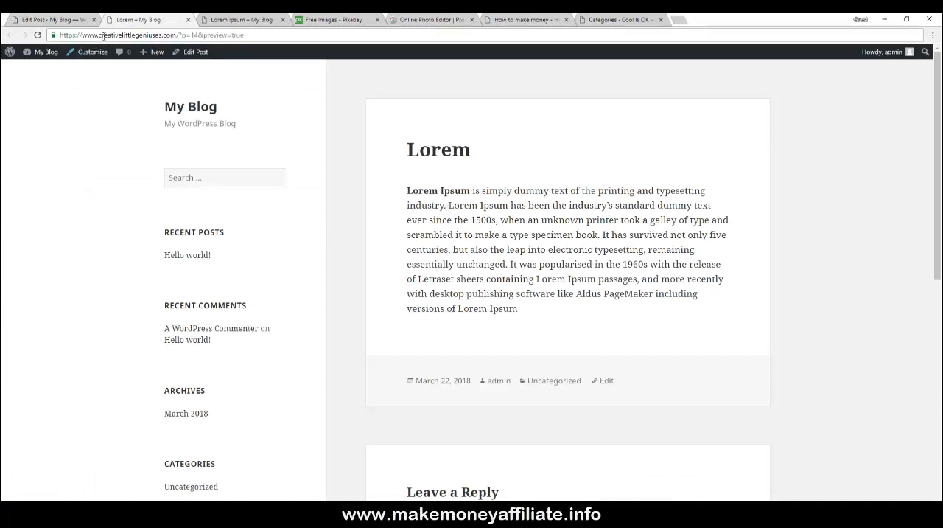
- Compare the post editor with its preview by switching between the two browser tabs
left_click(64, 22)
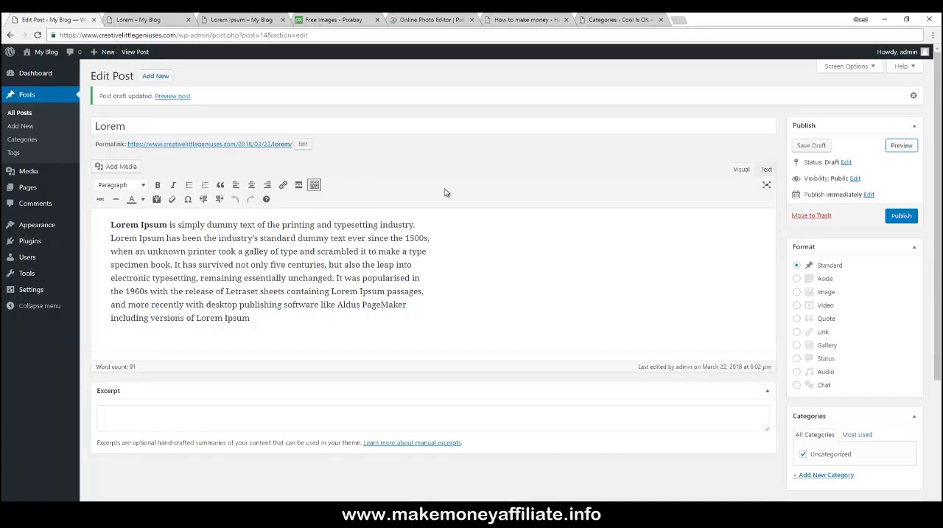
scroll(448, 186, "down", 1)
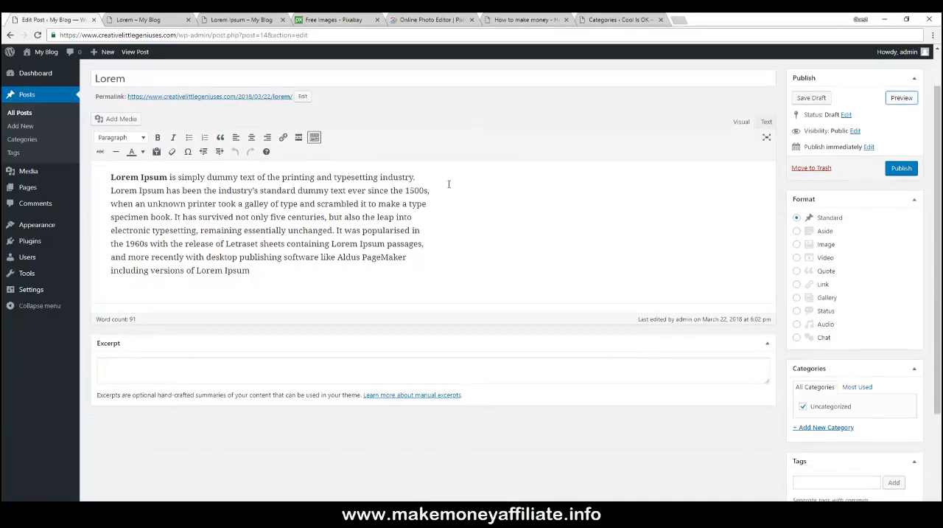
scroll(448, 186, "up", 1)
left_click(140, 20)
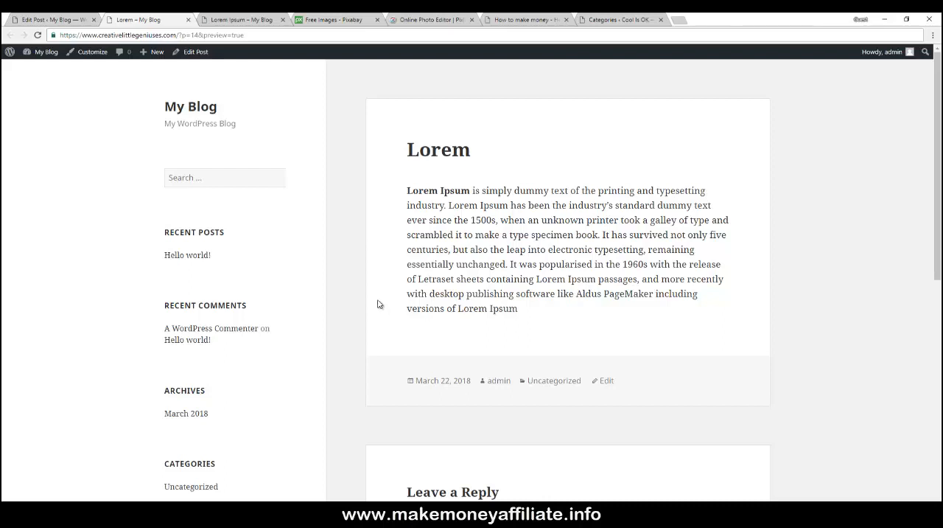
scroll(376, 283, "down", 4)
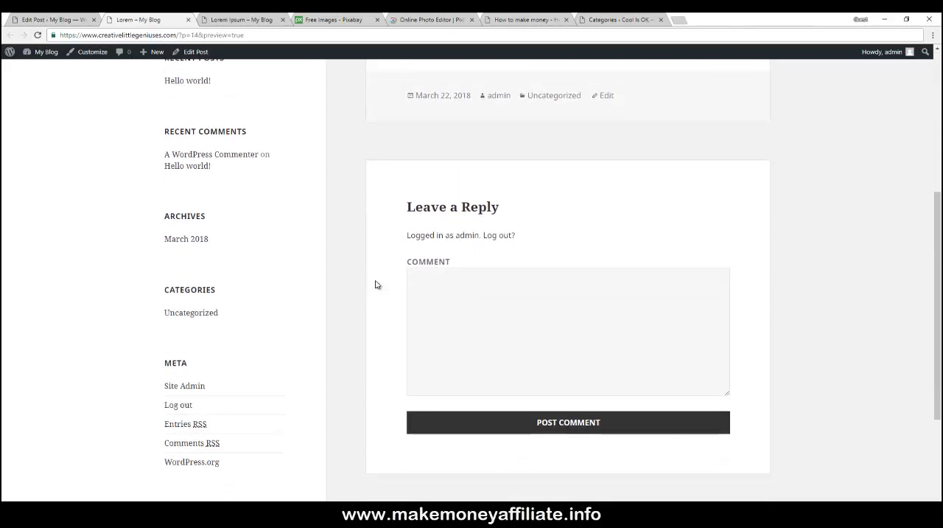
scroll(363, 280, "up", 3)
scroll(362, 281, "up", 1)
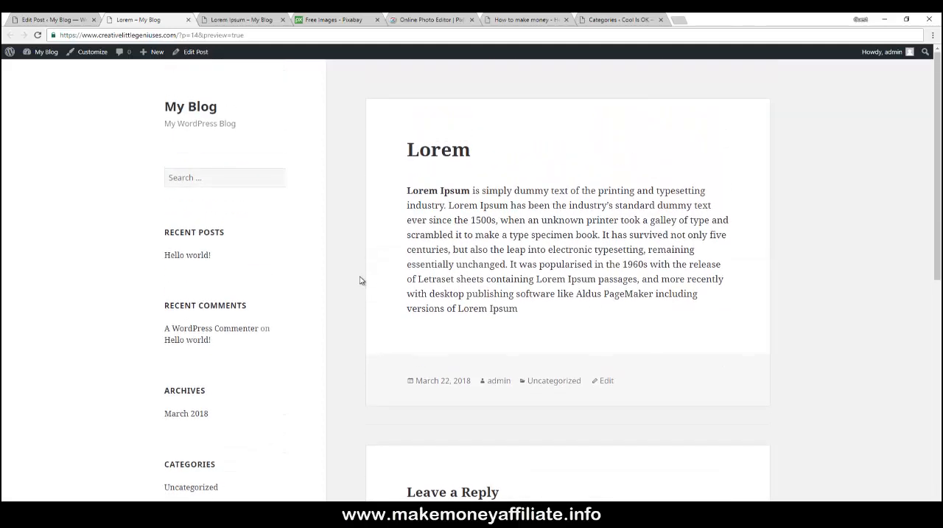
left_click(63, 20)
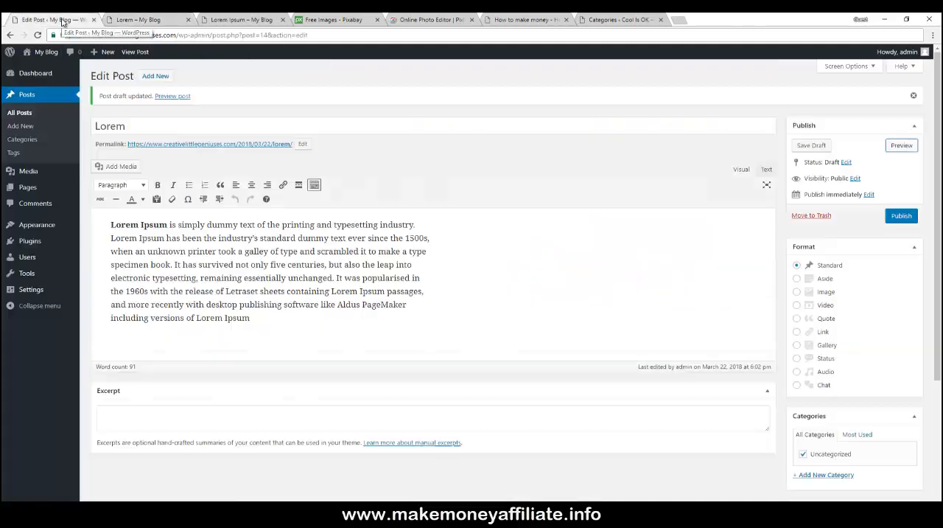
- Open the Lorem post from All Posts, set the money bag image as its featured image, and update the post
left_click(25, 114)
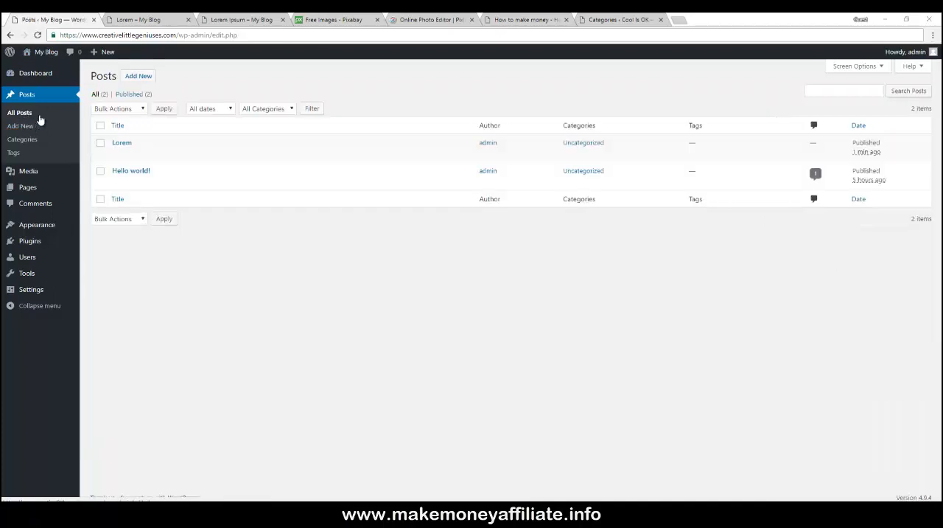
left_click(117, 154)
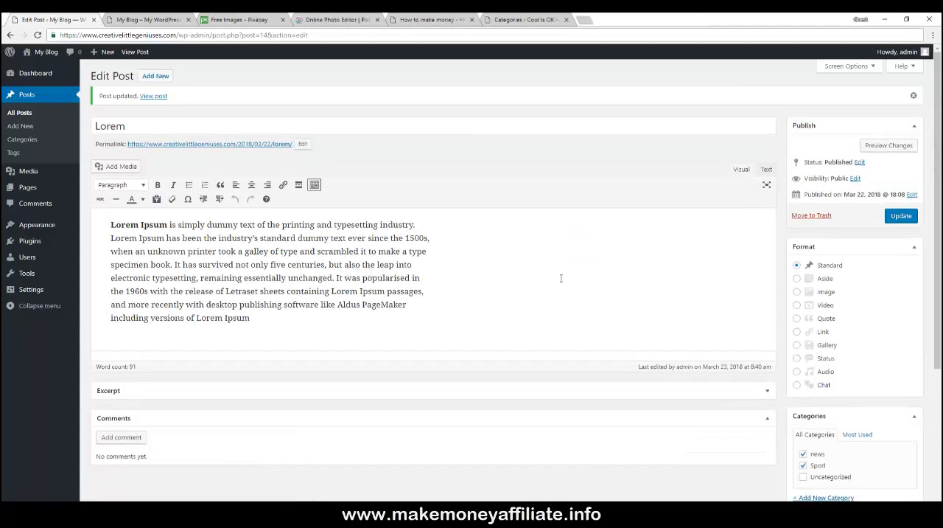
scroll(561, 278, "down", 5)
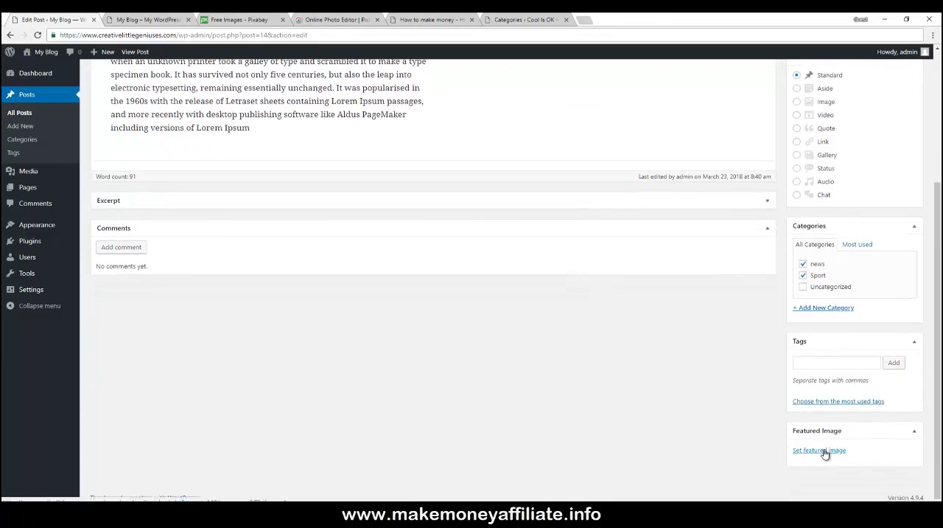
scroll(697, 393, "up", 4)
scroll(719, 408, "down", 4)
scroll(742, 406, "up", 4)
scroll(743, 407, "down", 4)
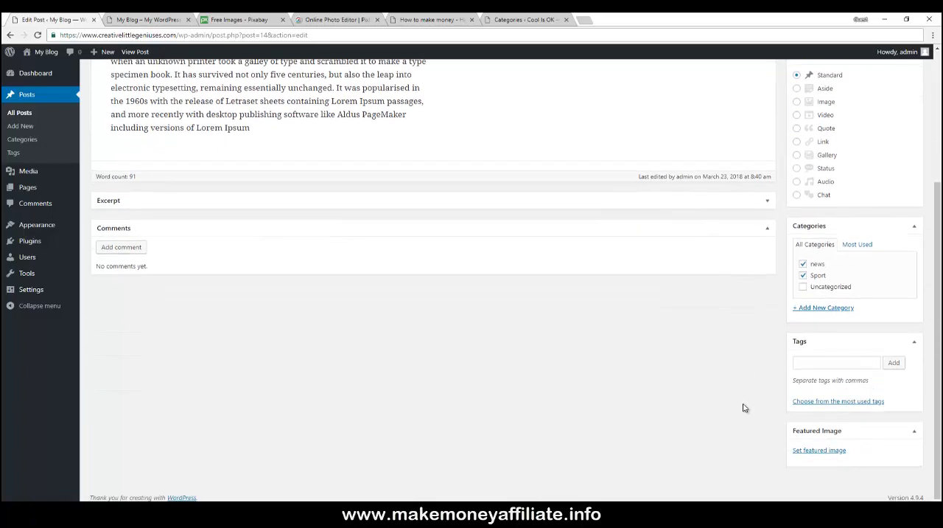
left_click(815, 451)
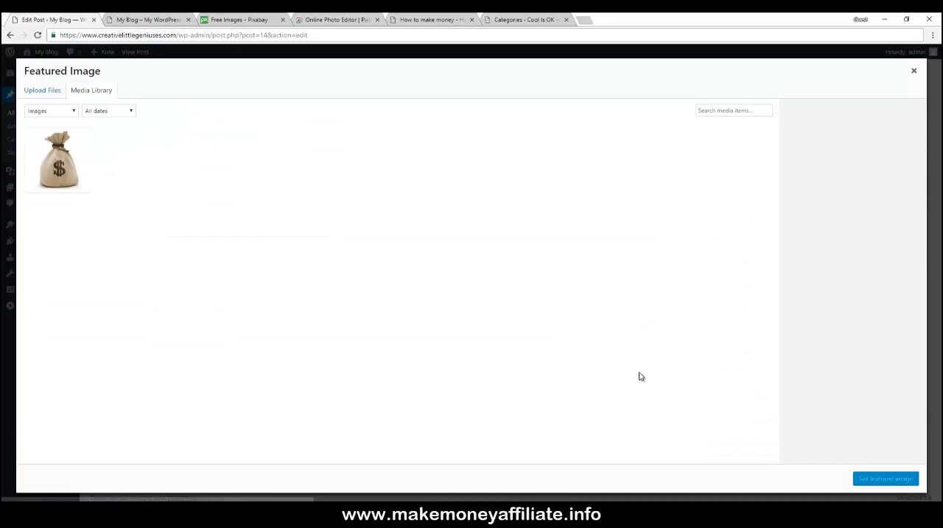
left_click(72, 165)
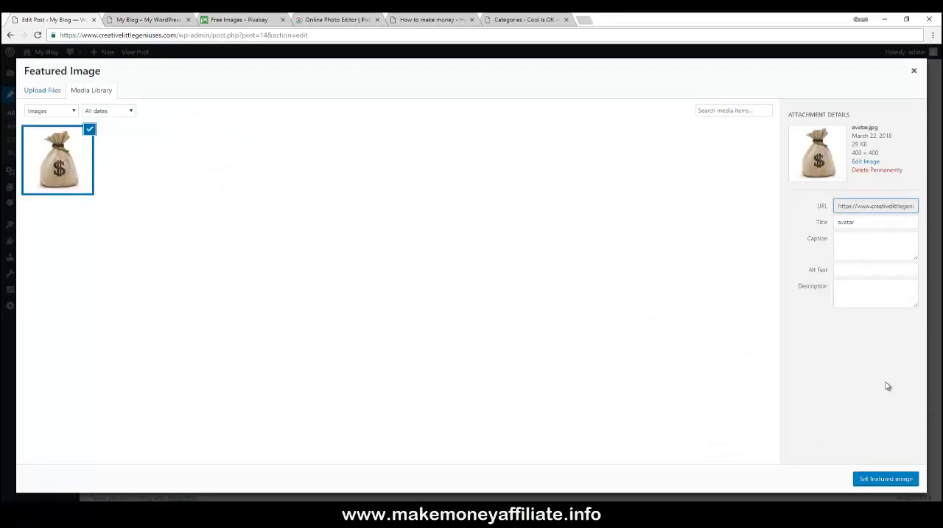
left_click(882, 480)
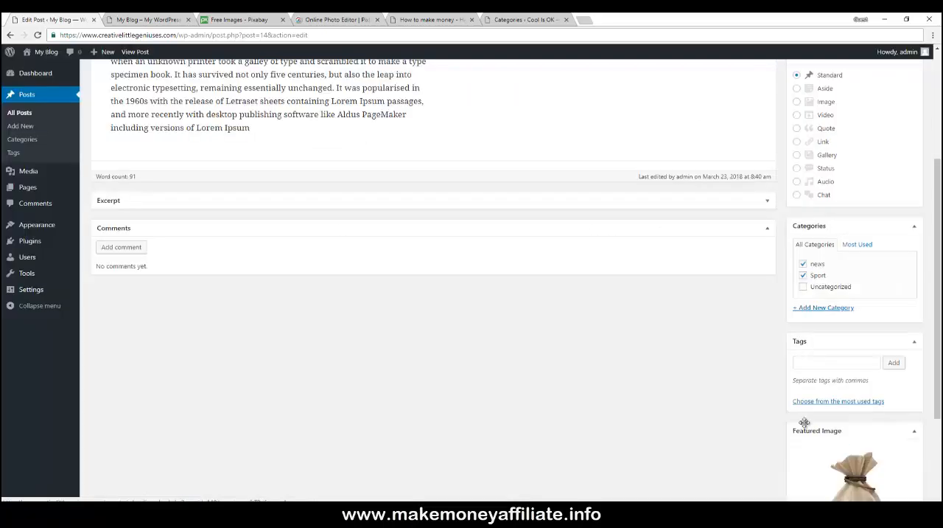
scroll(733, 366, "up", 3)
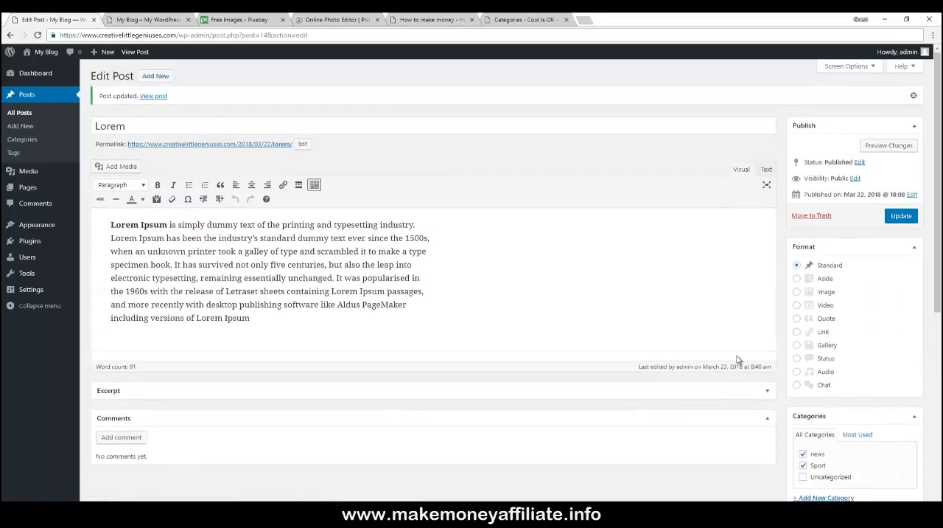
left_click(900, 217)
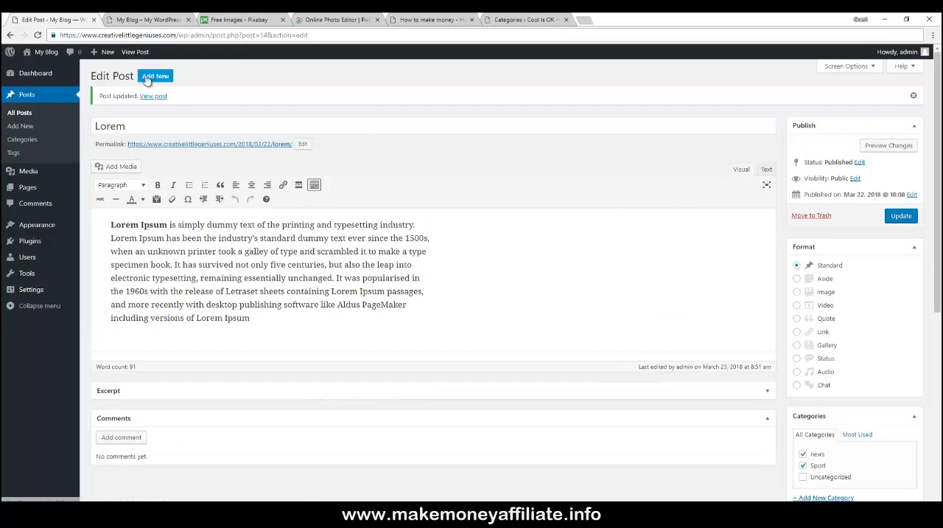
- View the updated Lorem post on the site, then return to its editor
left_click(157, 97)
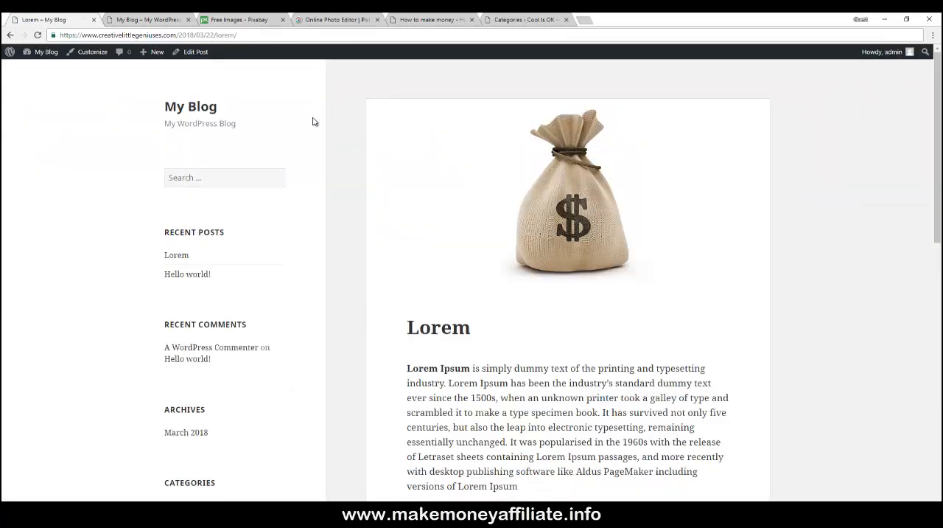
scroll(376, 122, "down", 3)
scroll(347, 122, "down", 2)
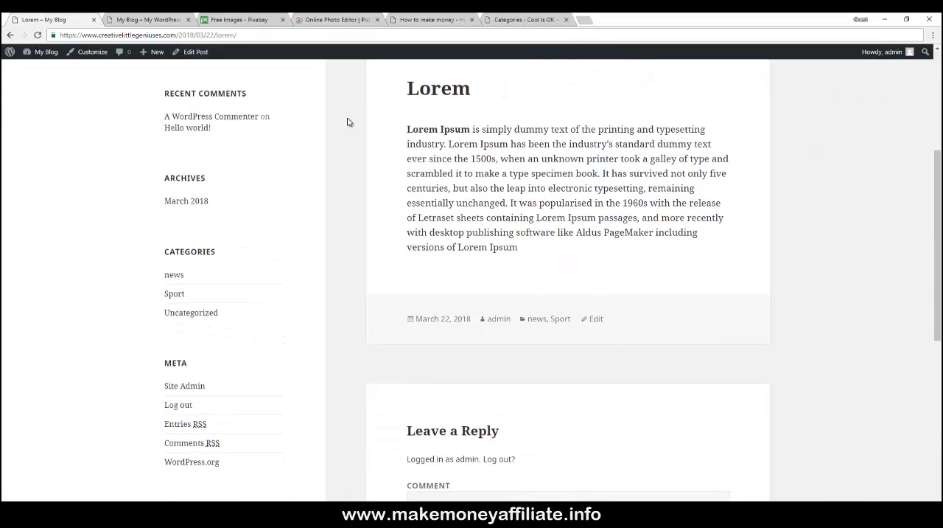
scroll(347, 122, "up", 5)
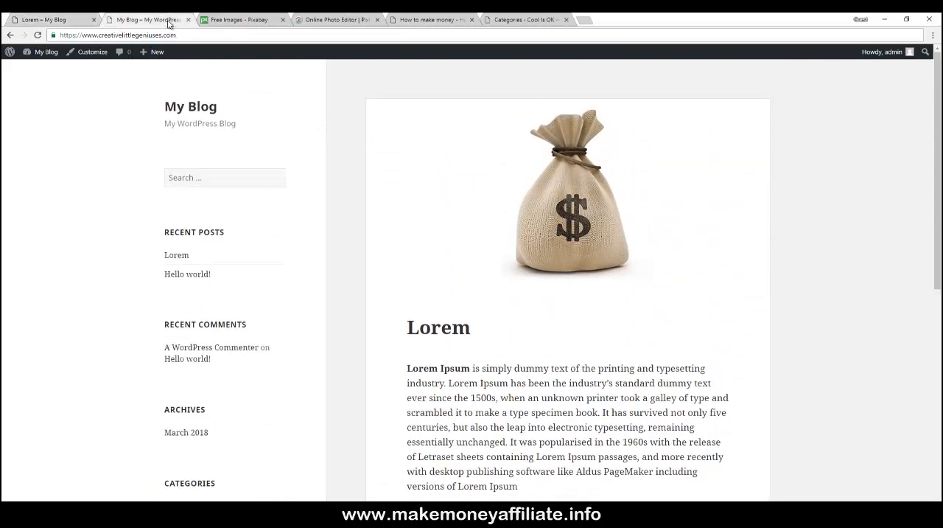
left_click(174, 51)
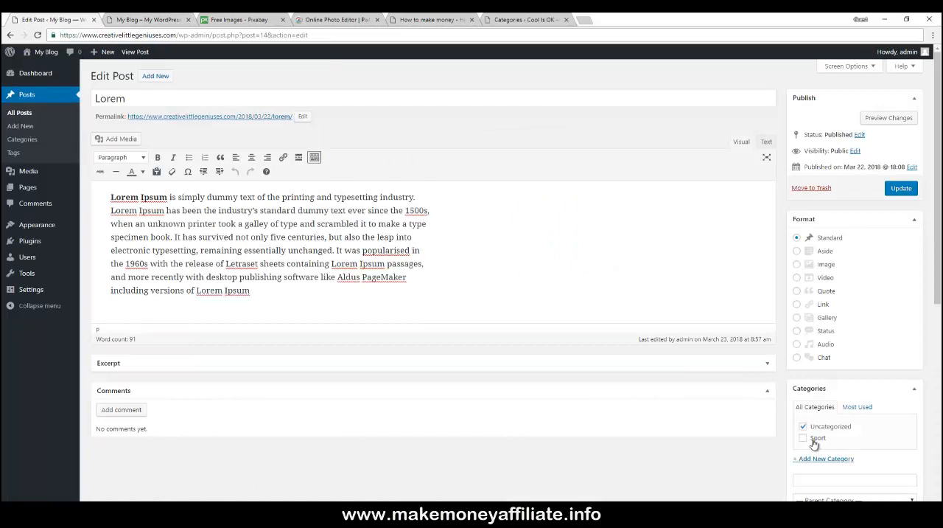
- Tick the Sport category for the Lorem post
scroll(759, 348, "down", 2)
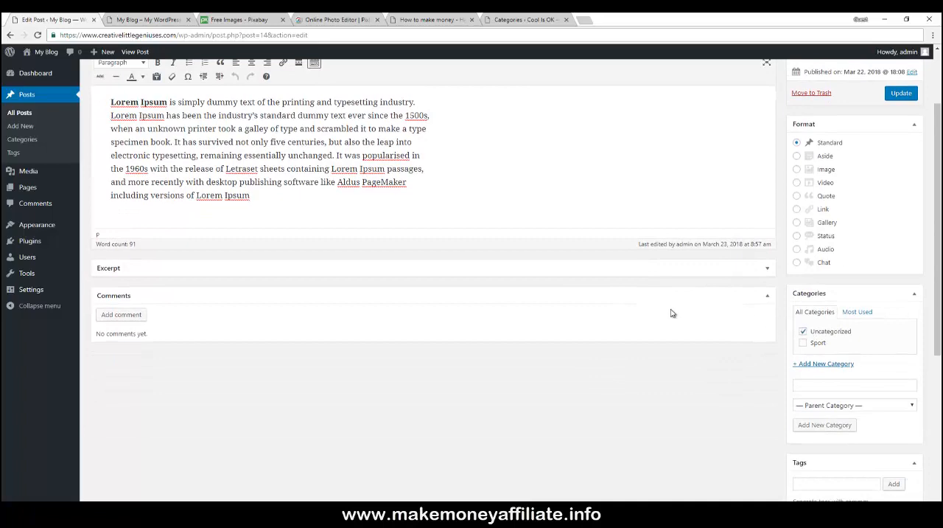
scroll(672, 312, "up", 2)
scroll(671, 310, "down", 2)
scroll(671, 310, "down", 1)
scroll(558, 296, "up", 2)
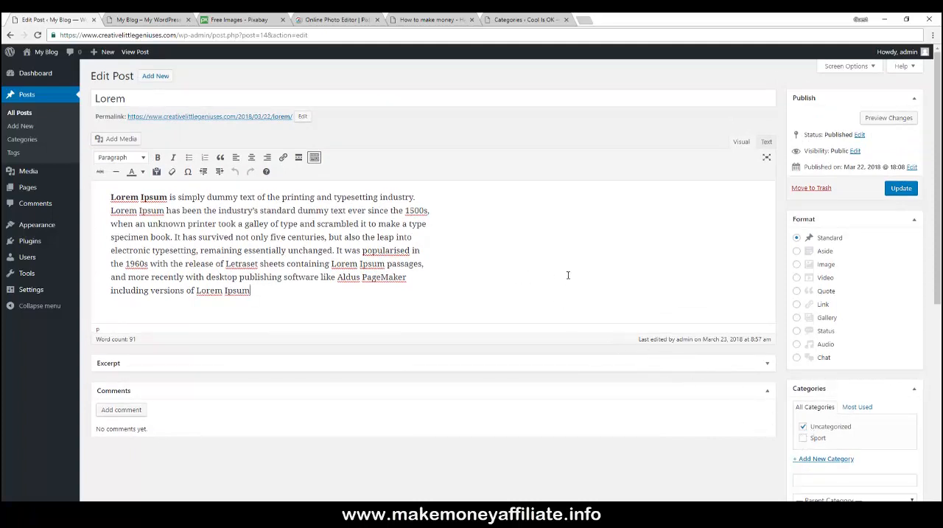
left_click(803, 439)
scroll(428, 246, "down", 2)
scroll(429, 249, "up", 2)
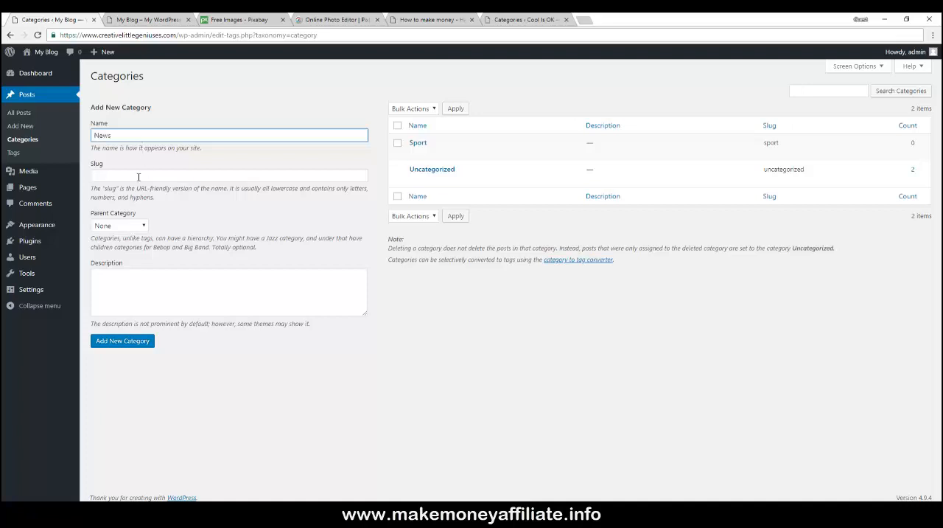
- Add a News category, and a soccer category with Sport as its parent
left_click(118, 342)
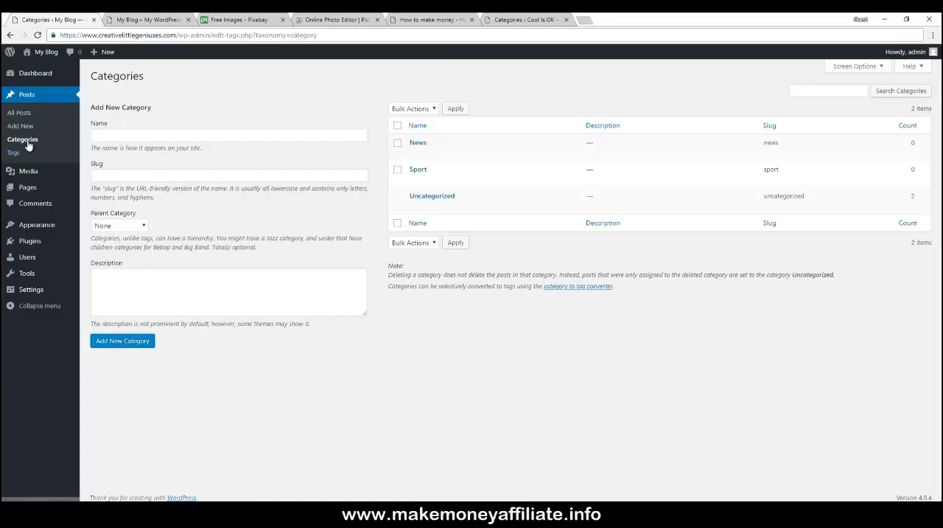
left_click(127, 136)
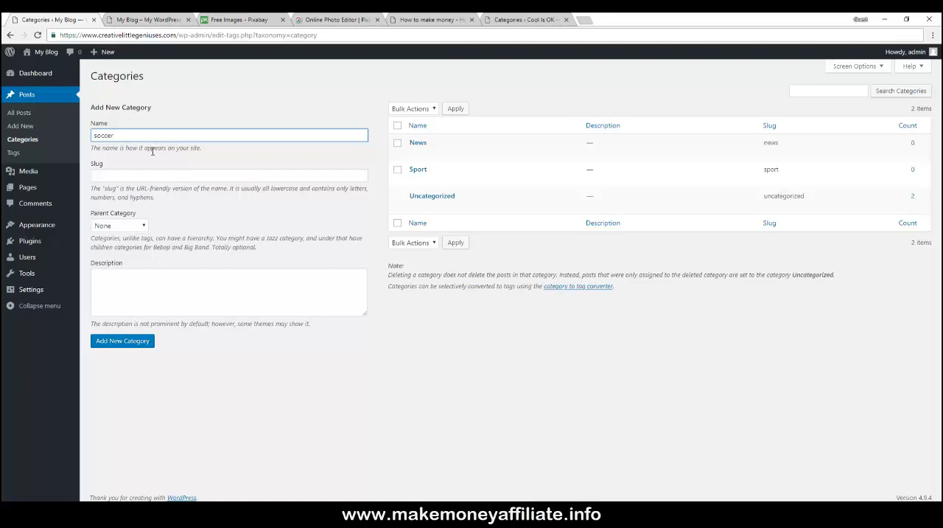
left_click(118, 227)
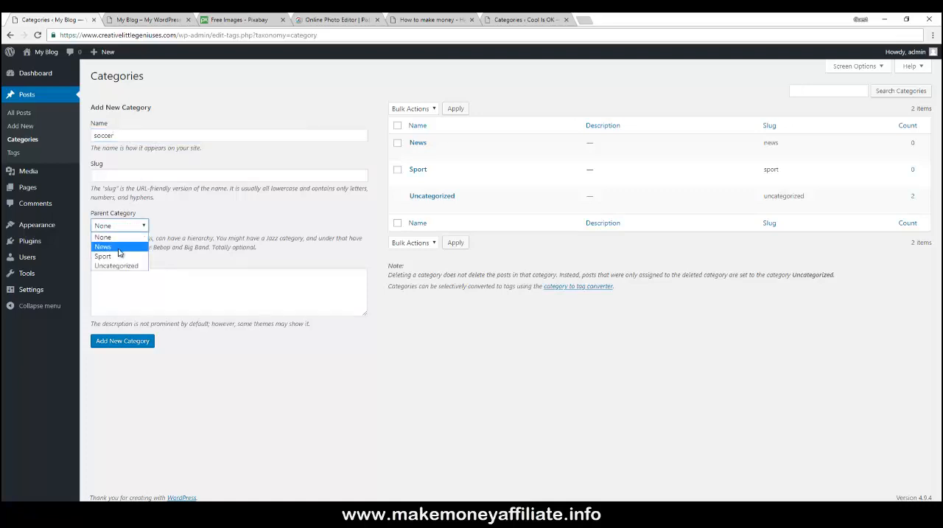
left_click(117, 257)
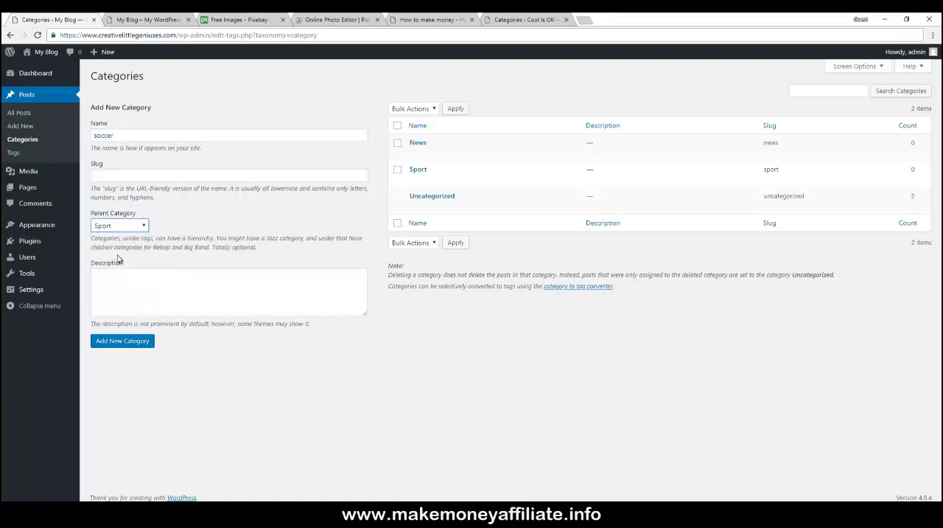
left_click(116, 341)
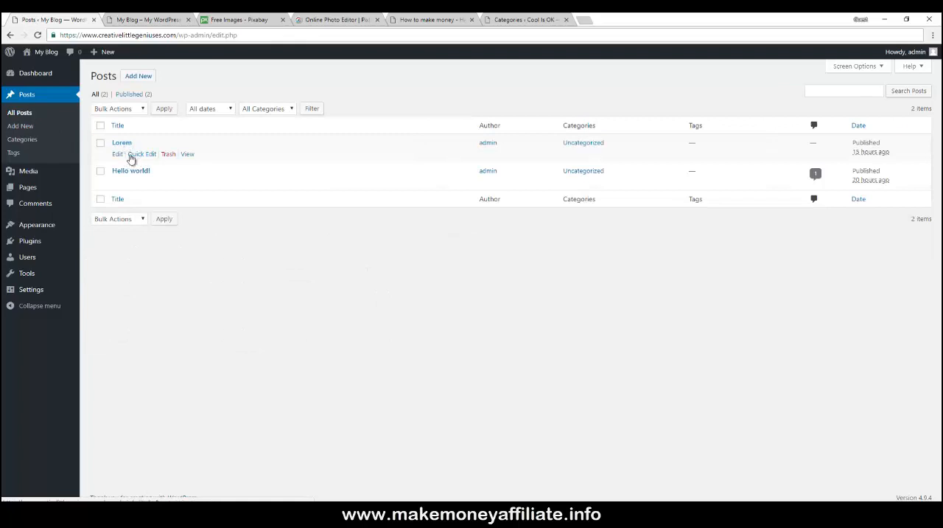
- Quick-edit the Lorem post to assign it the News category and update it
left_click(133, 155)
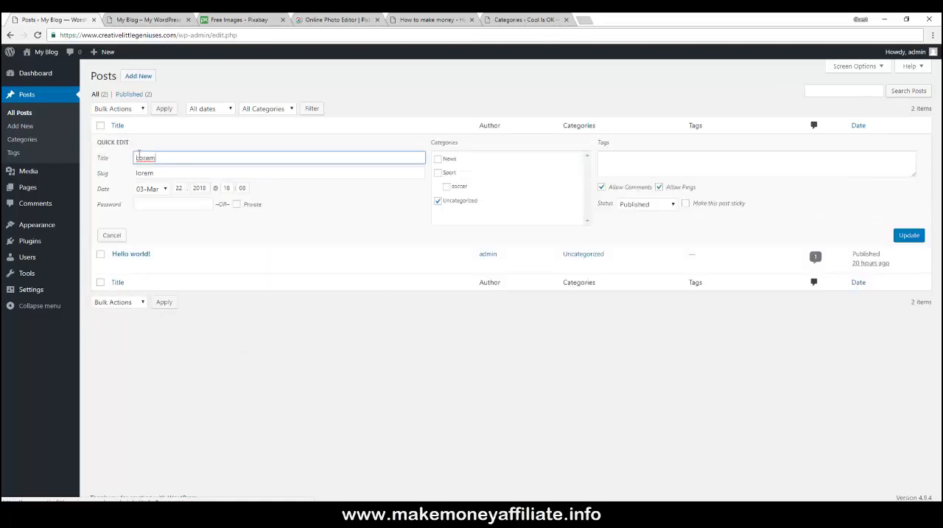
left_click(439, 172)
left_click(438, 159)
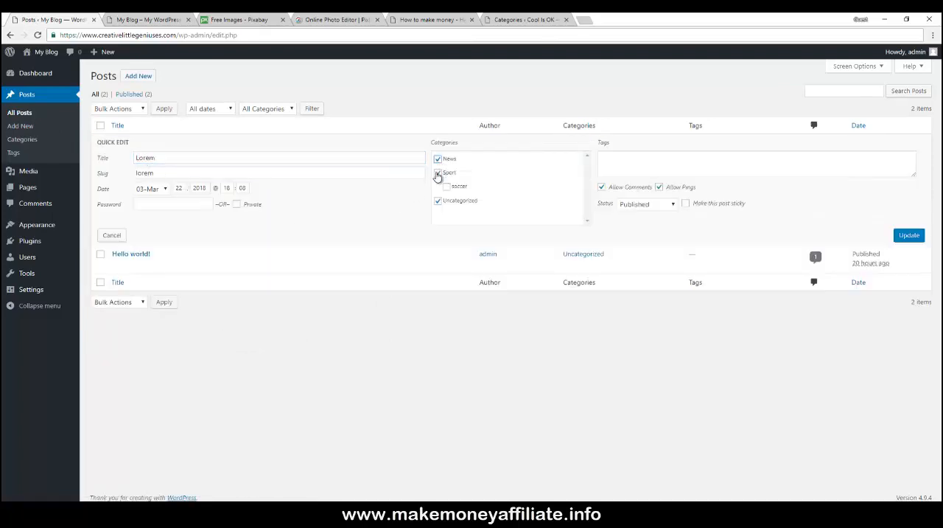
left_click(438, 173)
left_click(904, 236)
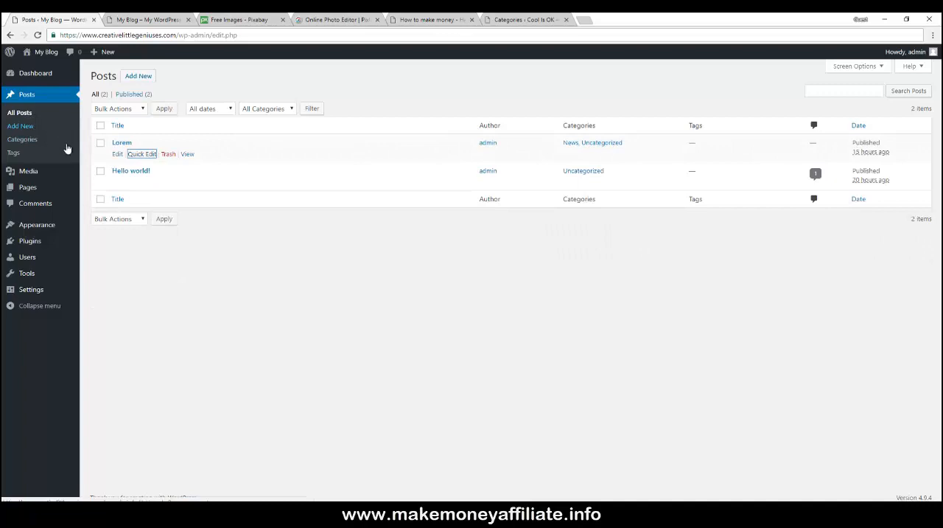
- Open the Lorem post editor and add a new category named test under the News parent
left_click(117, 155)
scroll(537, 162, "down", 1)
scroll(537, 163, "down", 2)
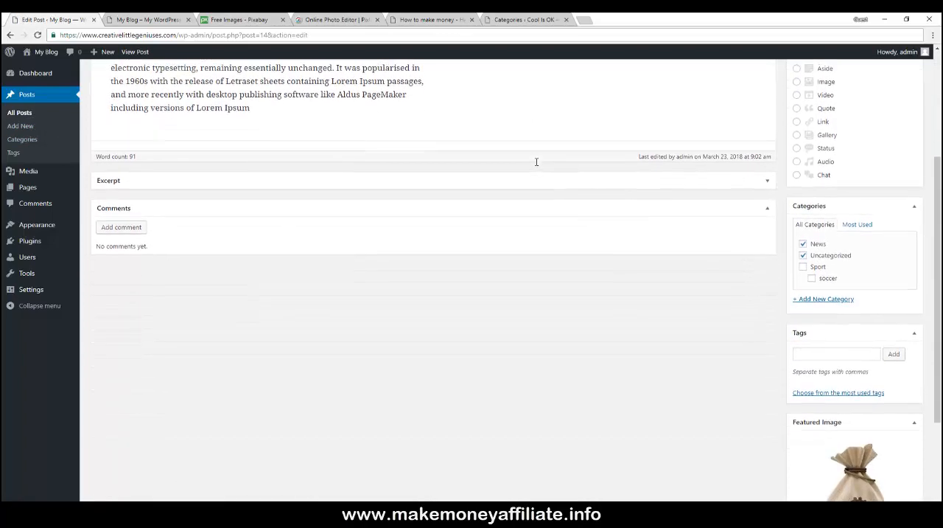
scroll(522, 160, "up", 1)
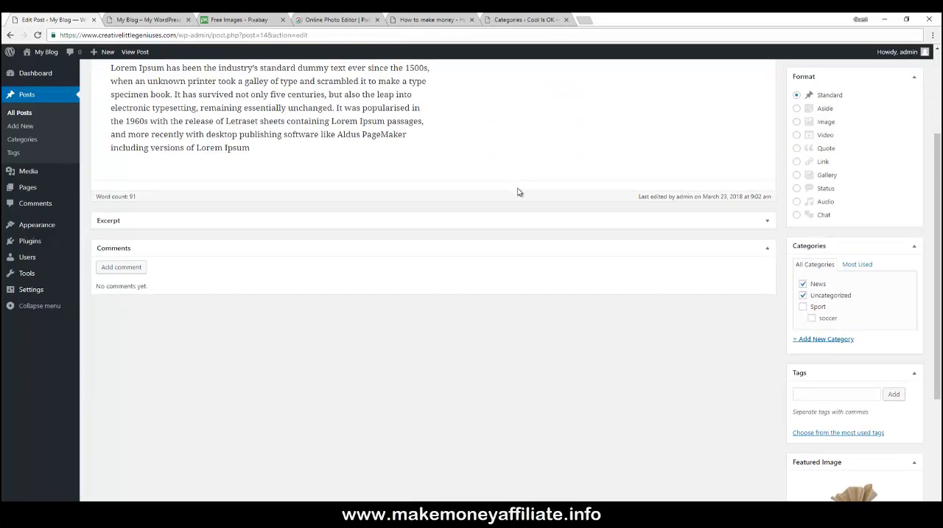
left_click(819, 340)
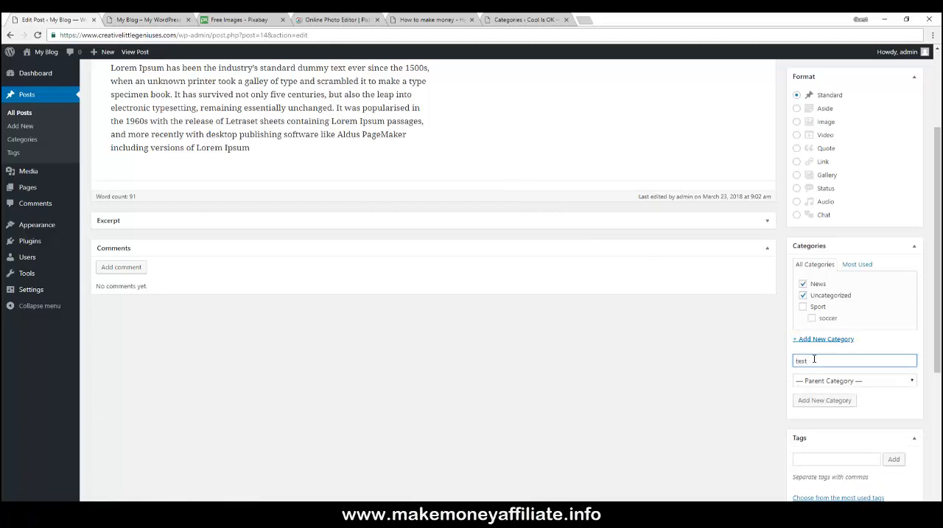
left_click(824, 381)
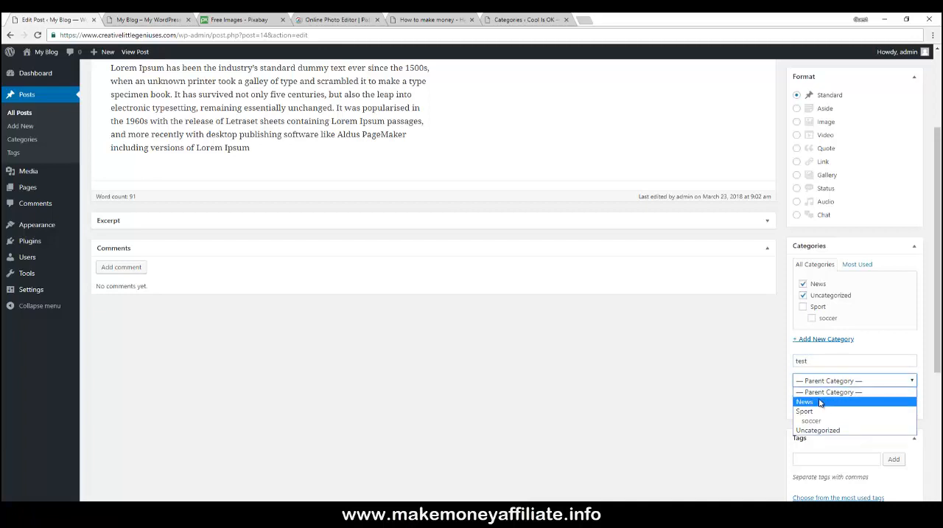
left_click(820, 403)
left_click(821, 402)
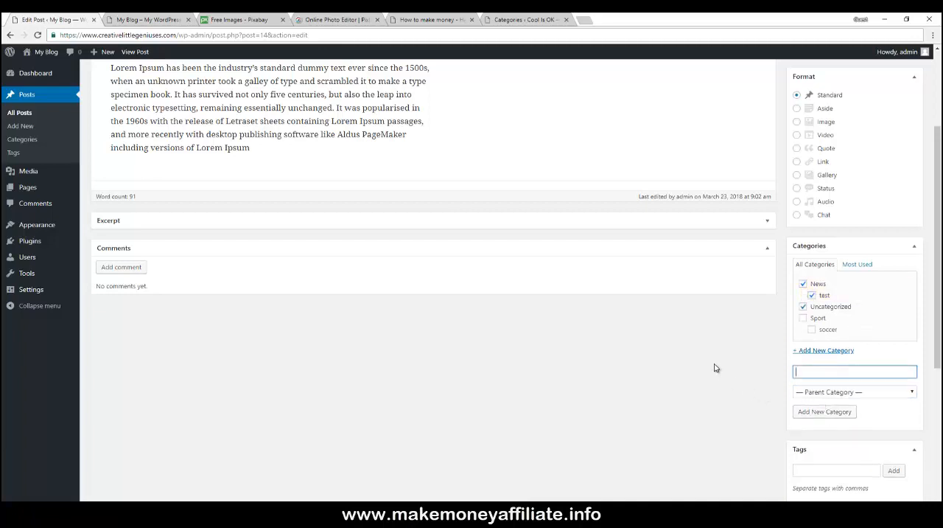
- Copy the lipsum.com address from the Lorem Ipsum tab and return to the post editor
scroll(783, 336, "up", 3)
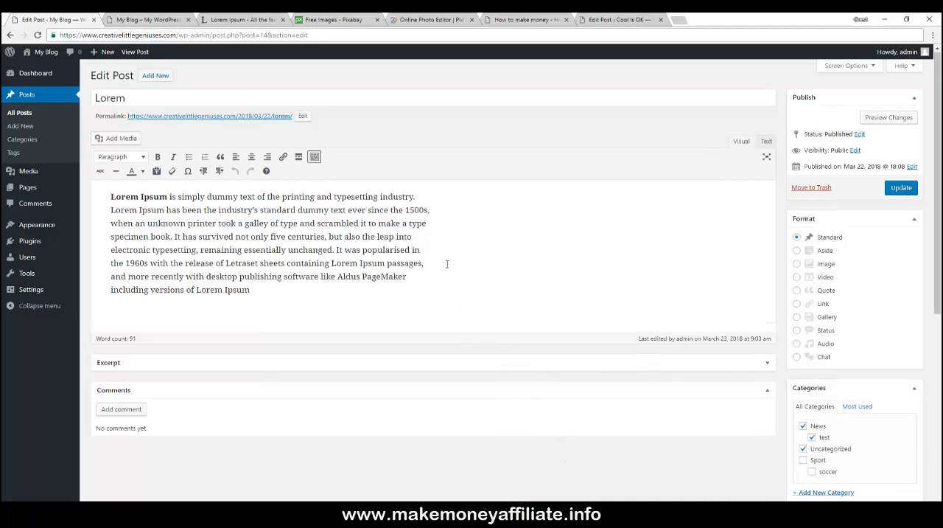
scroll(444, 266, "down", 3)
scroll(446, 267, "up", 3)
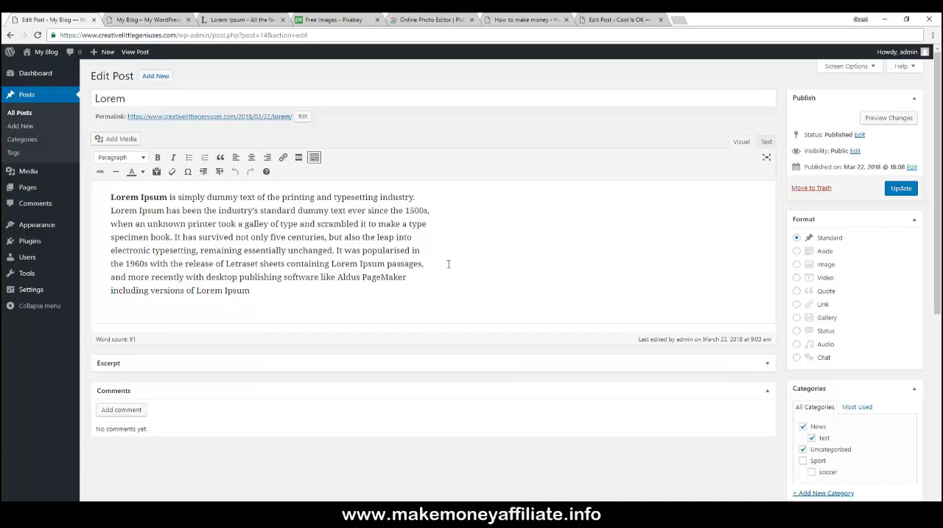
left_click(257, 20)
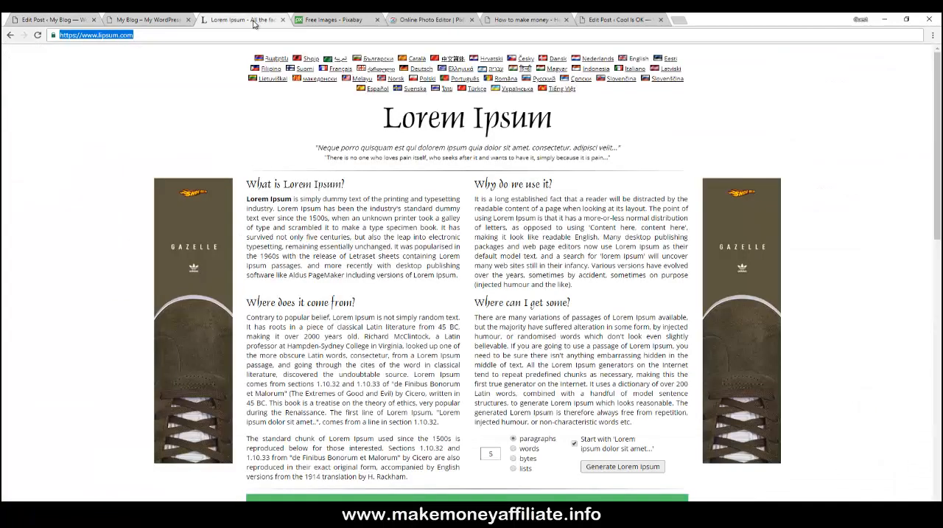
right_click(102, 35)
left_click(121, 72)
left_click(73, 21)
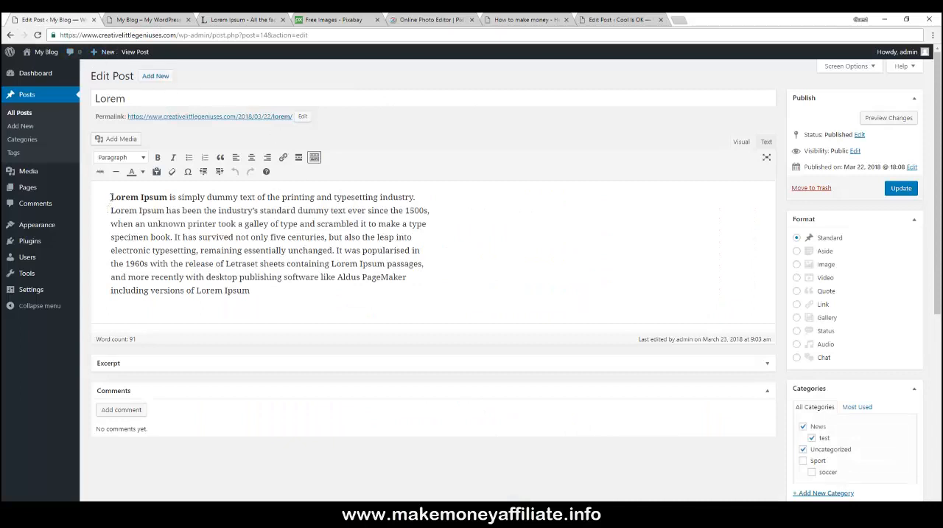
left_click_drag(111, 197, 168, 197)
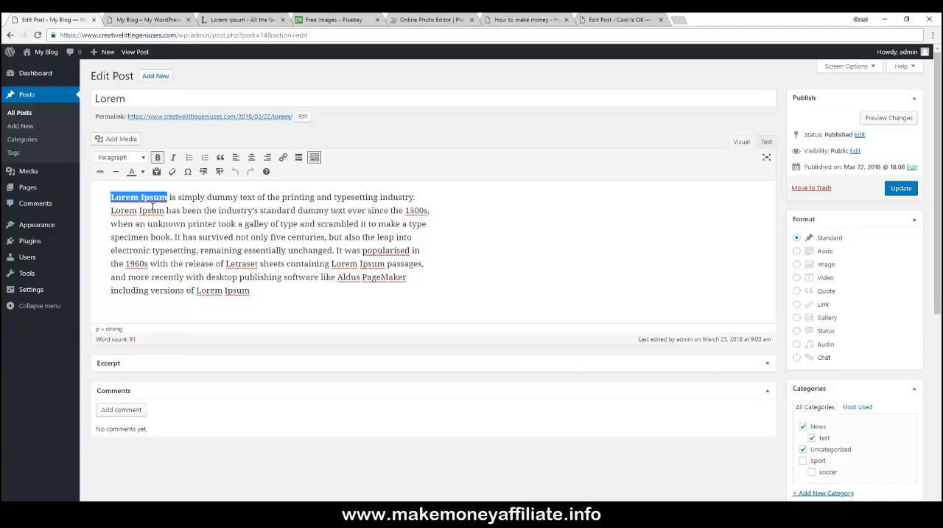
left_click(284, 160)
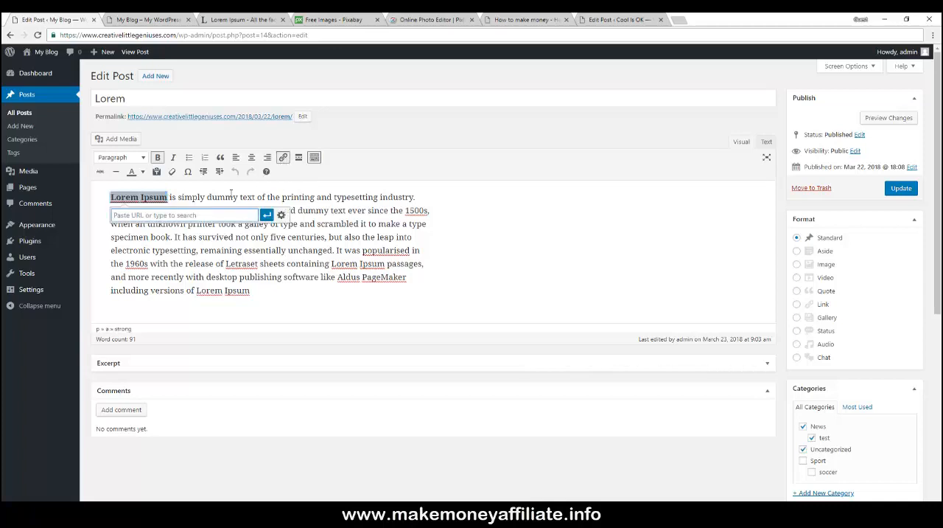
right_click(175, 218)
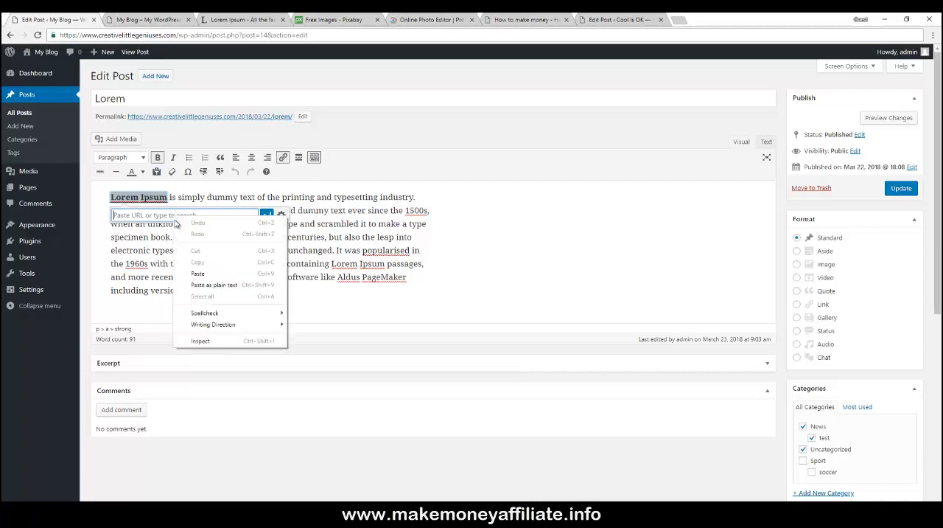
left_click(198, 273)
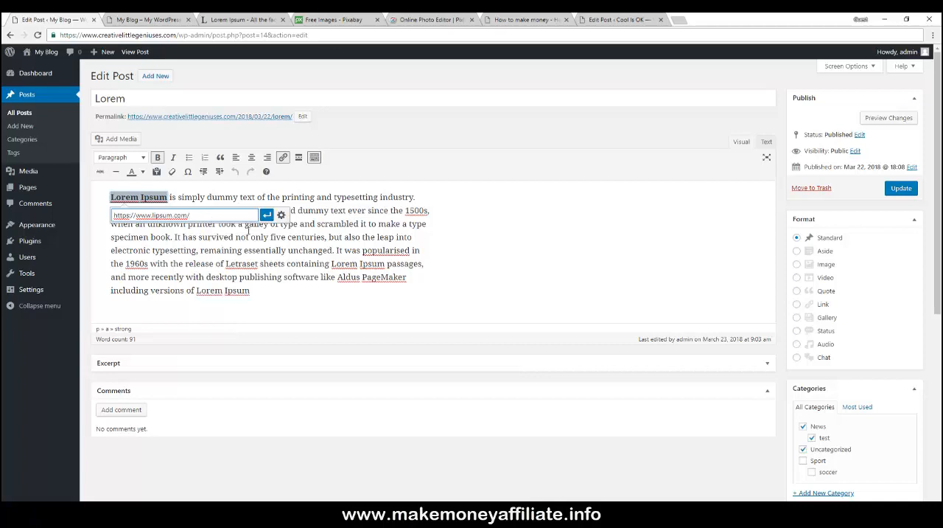
left_click(281, 215)
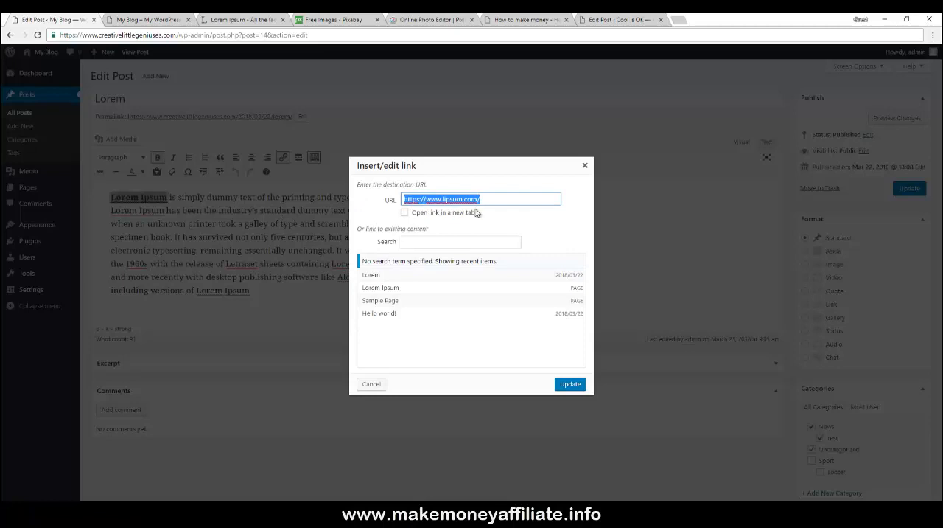
left_click(405, 214)
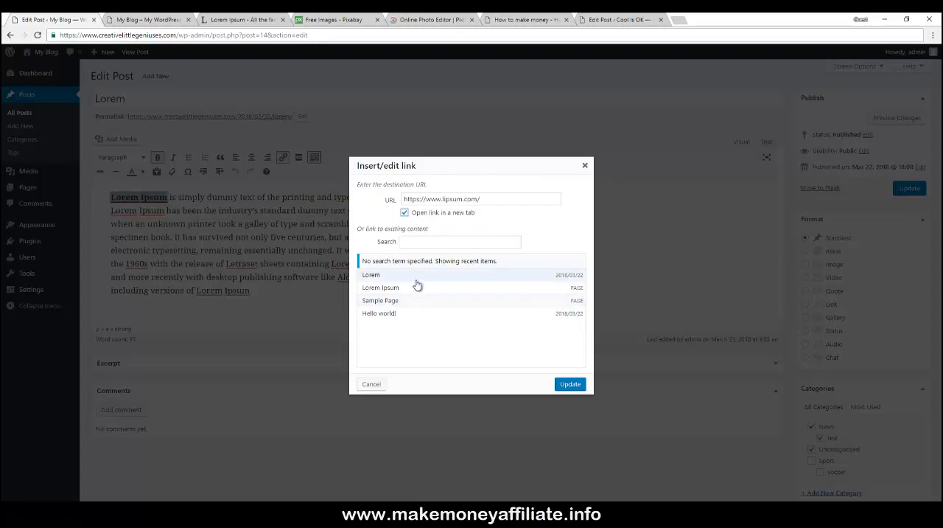
left_click(569, 384)
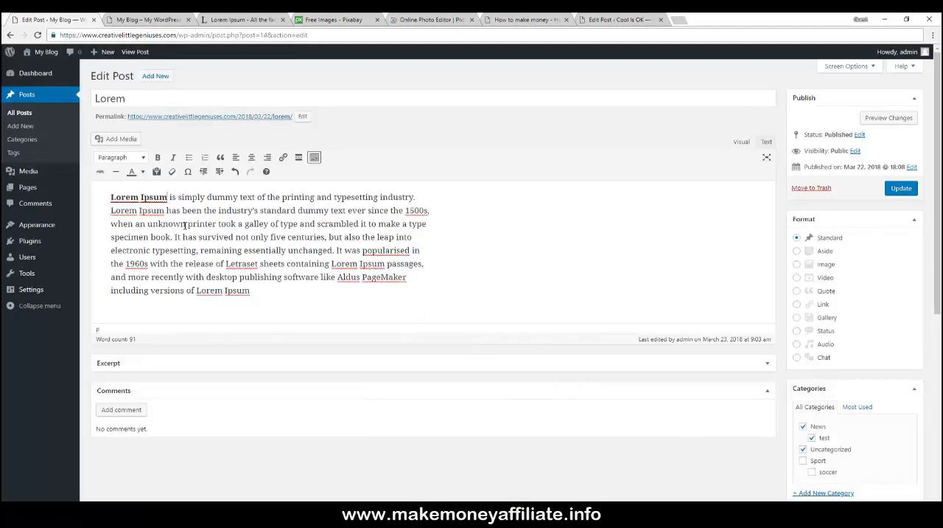
- Remove the link from the 'Lorem Ipsum' text
left_click(153, 197)
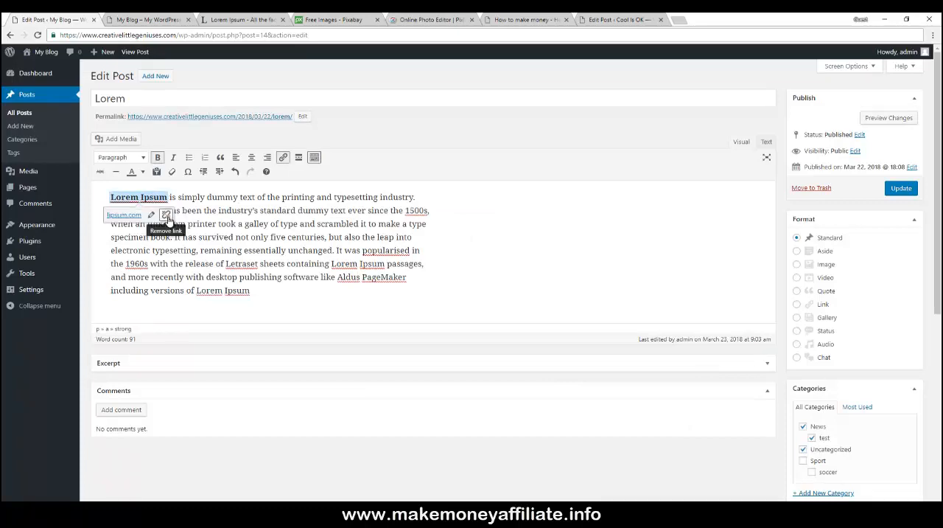
left_click(166, 215)
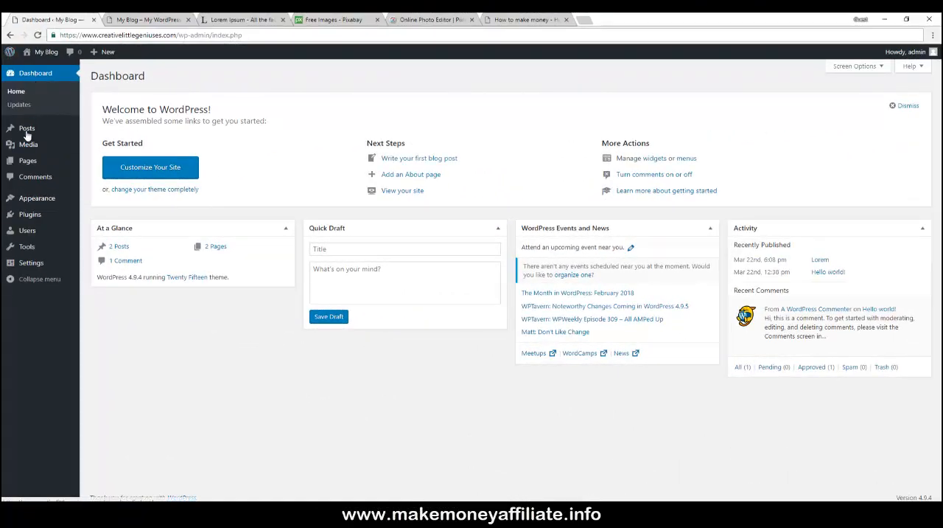
- Upload easter-3123834_960_720.jpg from the wordpress folder to the Media Library
mouse_move(26, 147)
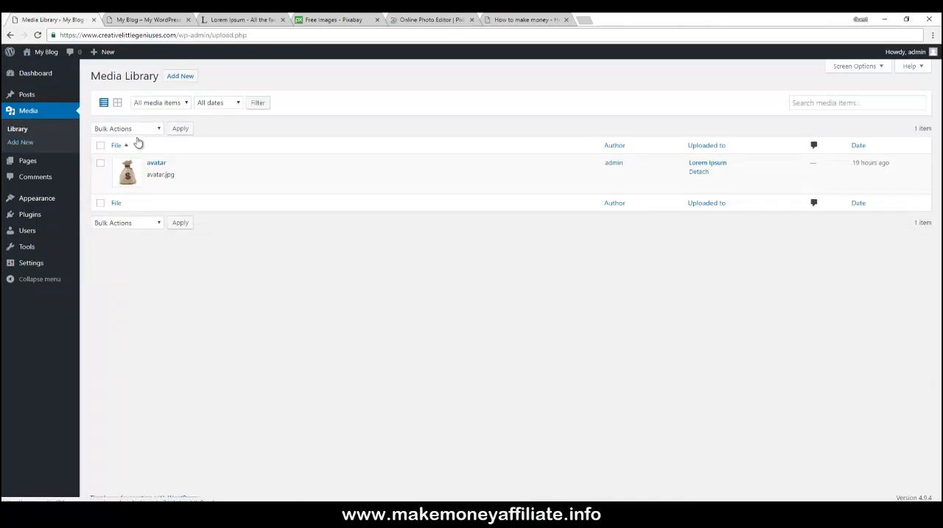
left_click(180, 76)
left_click(116, 100)
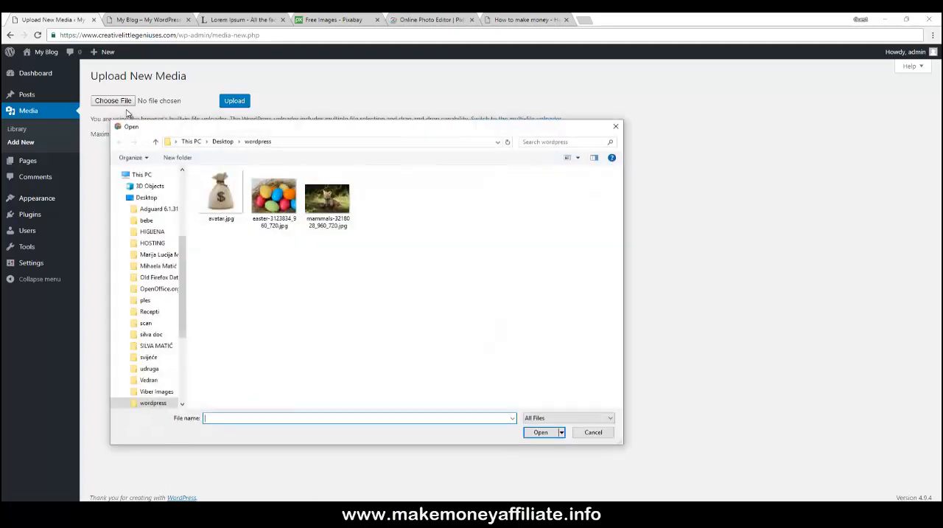
left_click(275, 200)
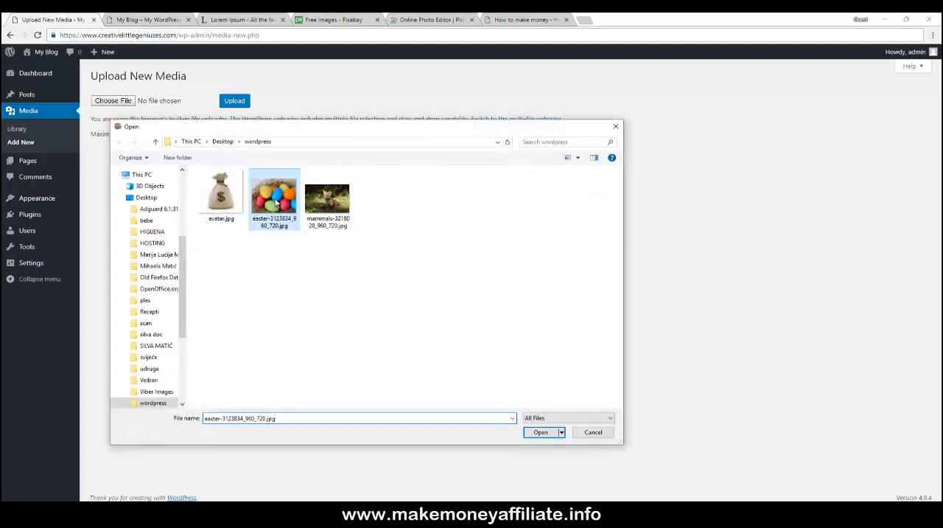
left_click(541, 433)
left_click(233, 101)
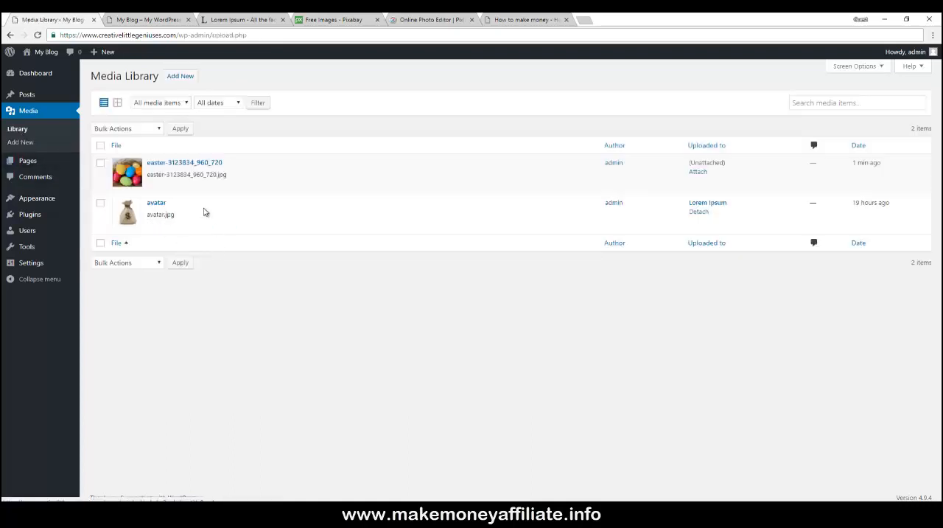
- Examine the Media Library in grid and list views and open its media type and date filters
mouse_move(190, 160)
left_click(117, 104)
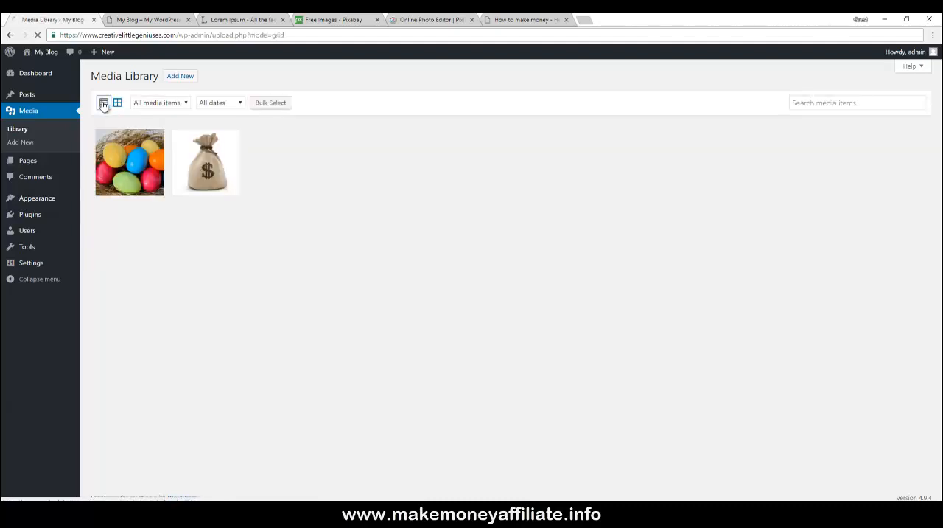
left_click(103, 105)
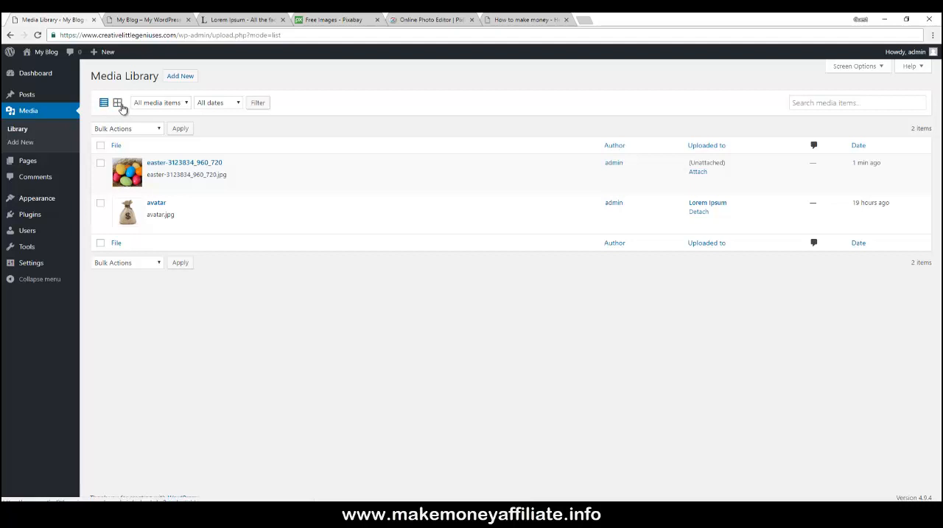
left_click(165, 108)
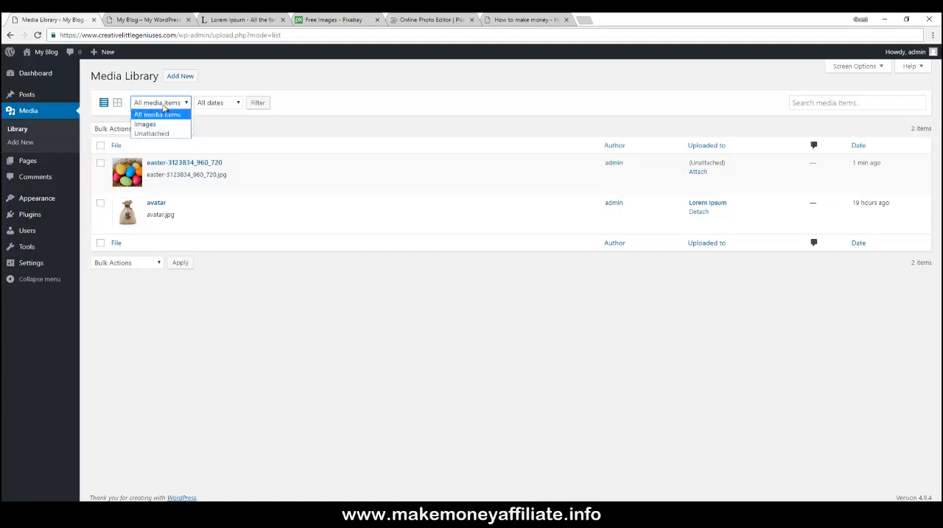
left_click(212, 103)
left_click(213, 105)
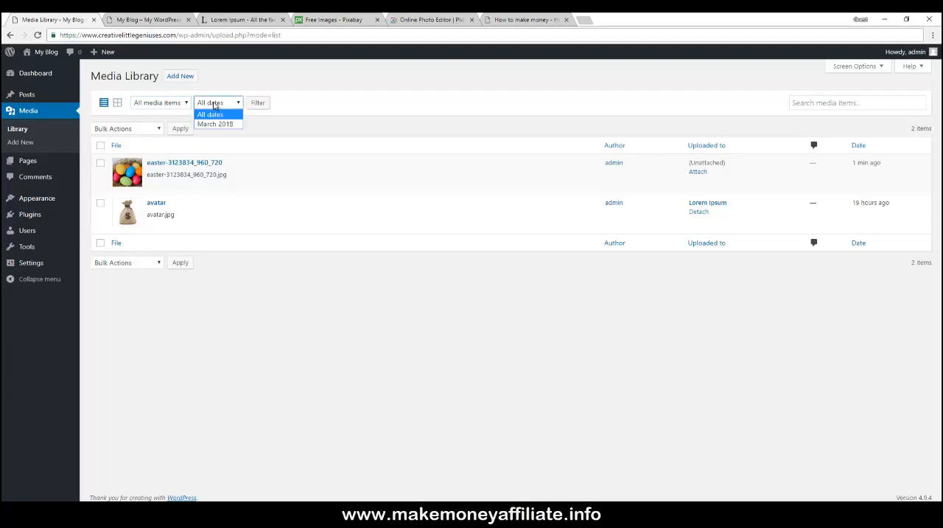
left_click(213, 104)
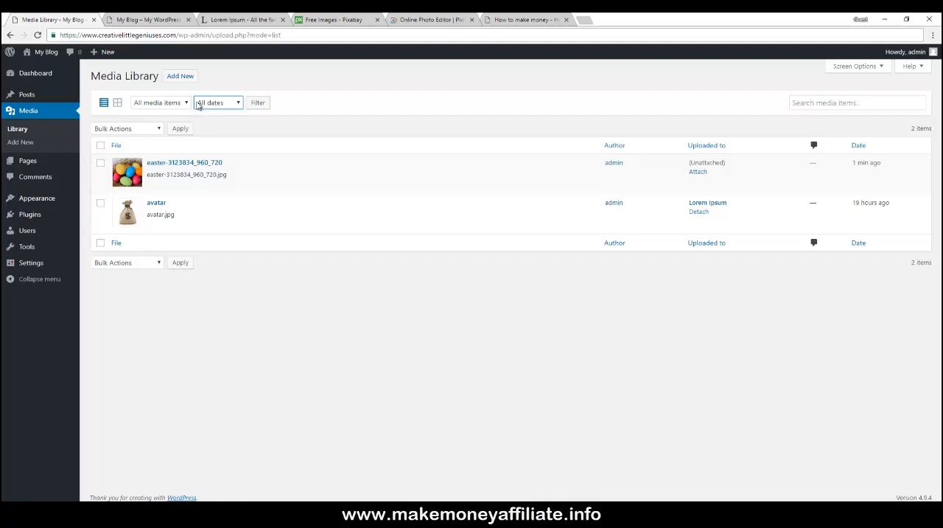
- Examine the Media Library's date filter, search box, item checkboxes and bulk actions options
left_click(175, 105)
left_click(174, 105)
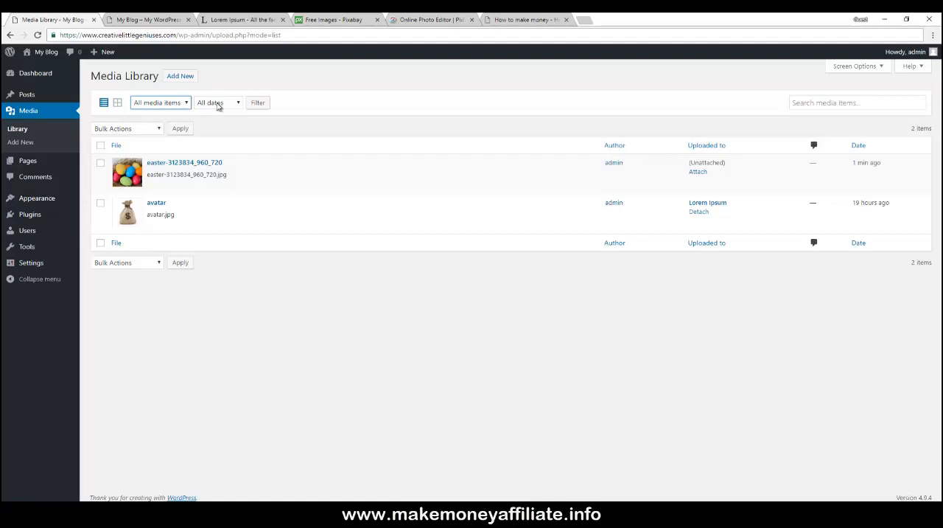
left_click(802, 104)
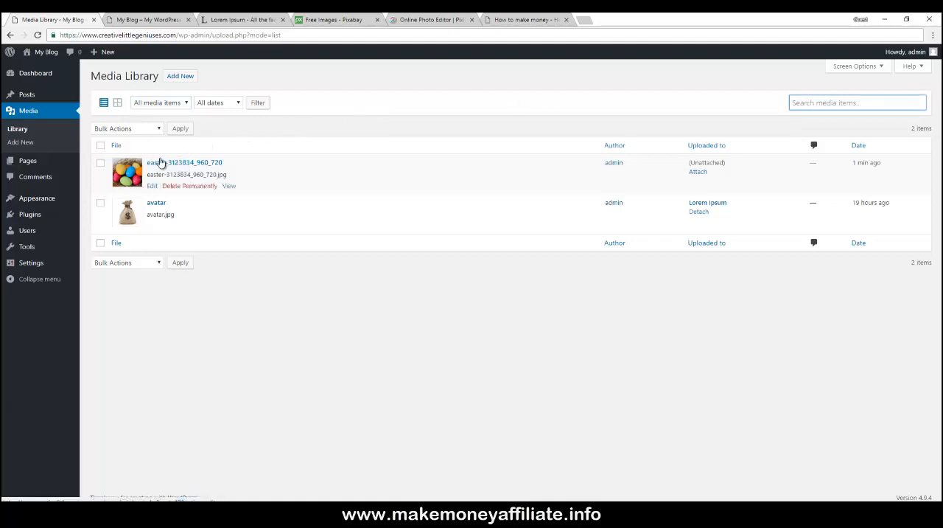
left_click(100, 165)
left_click(101, 204)
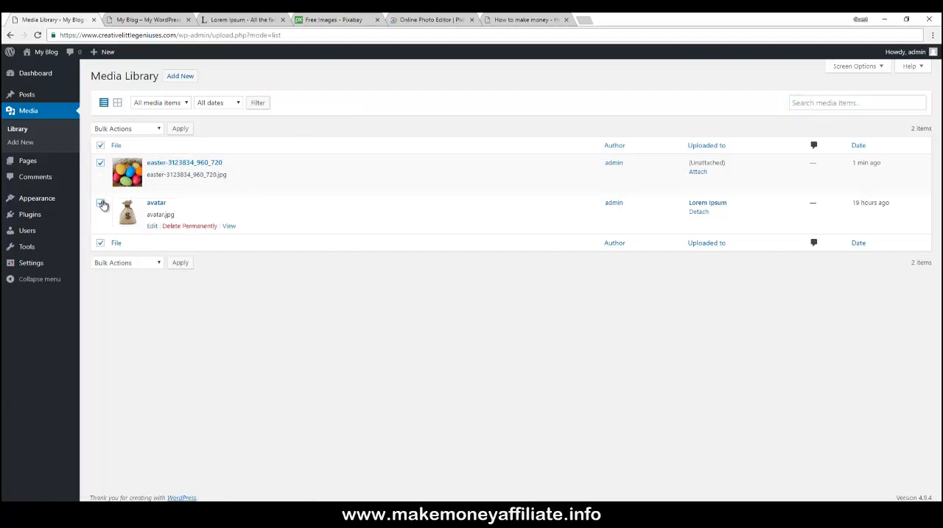
left_click(100, 145)
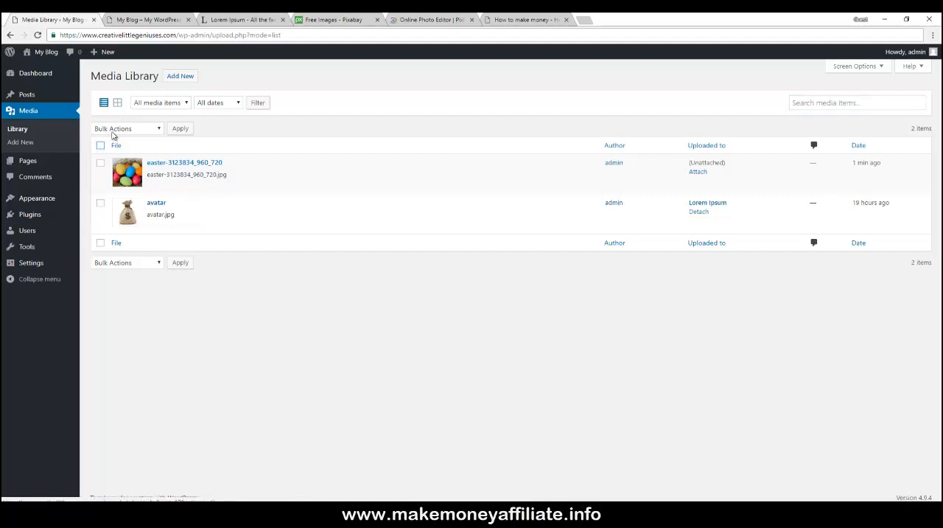
left_click(100, 145)
left_click(114, 131)
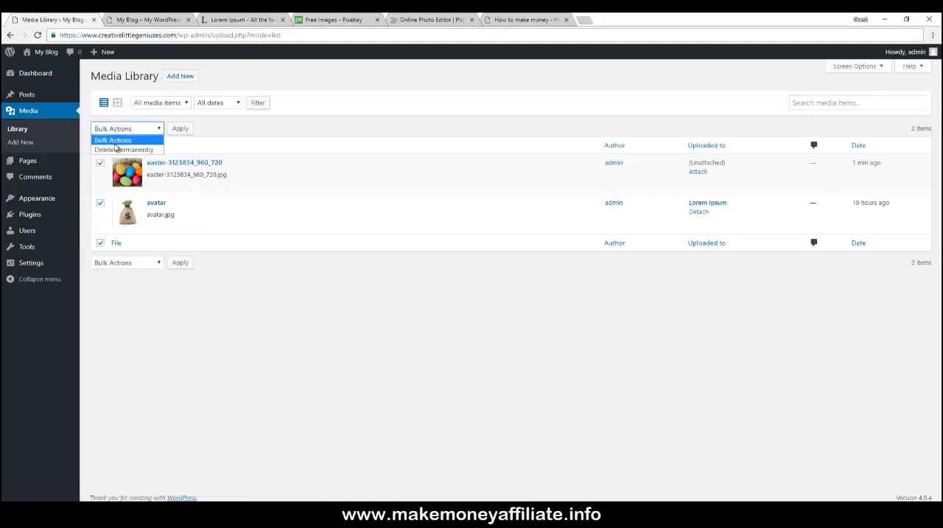
left_click(253, 133)
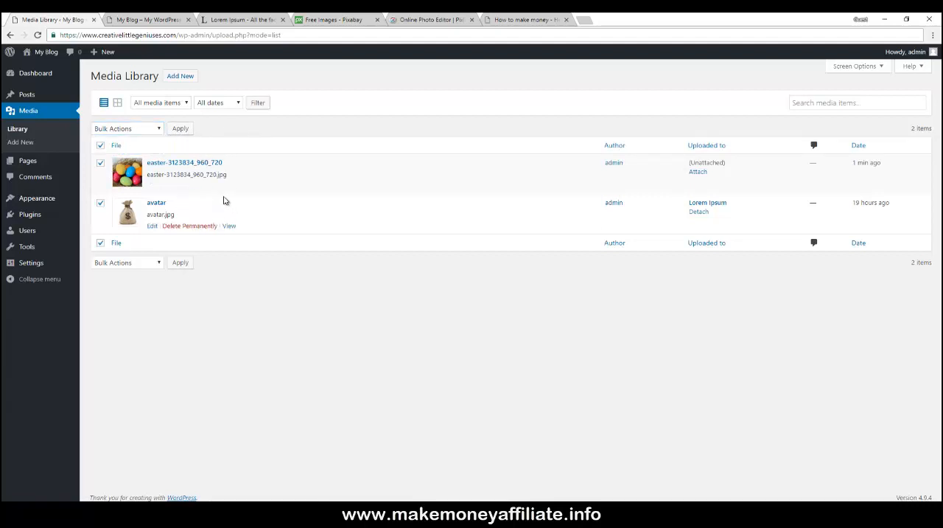
- Open the easter-3123834_960_720 image's Edit Media page and review its details, caption, alternative text and description fields
left_click(190, 163)
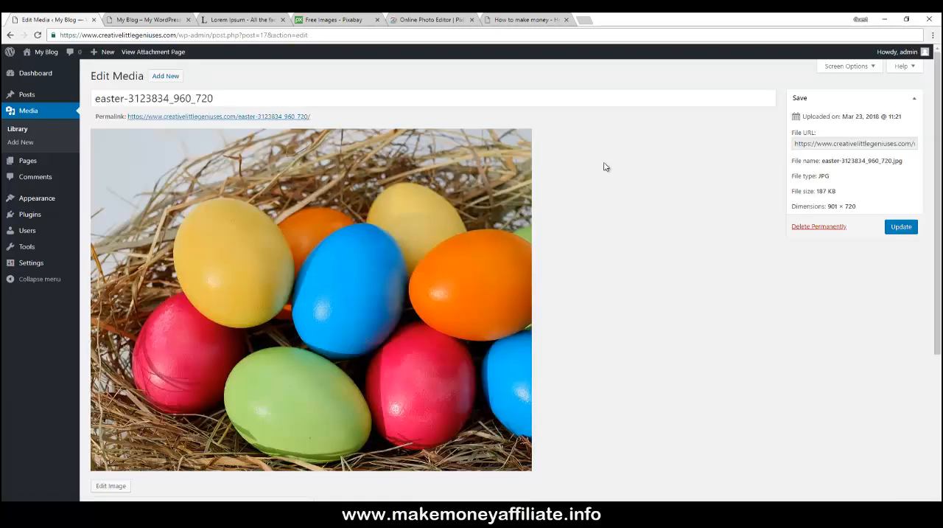
scroll(605, 166, "down", 3)
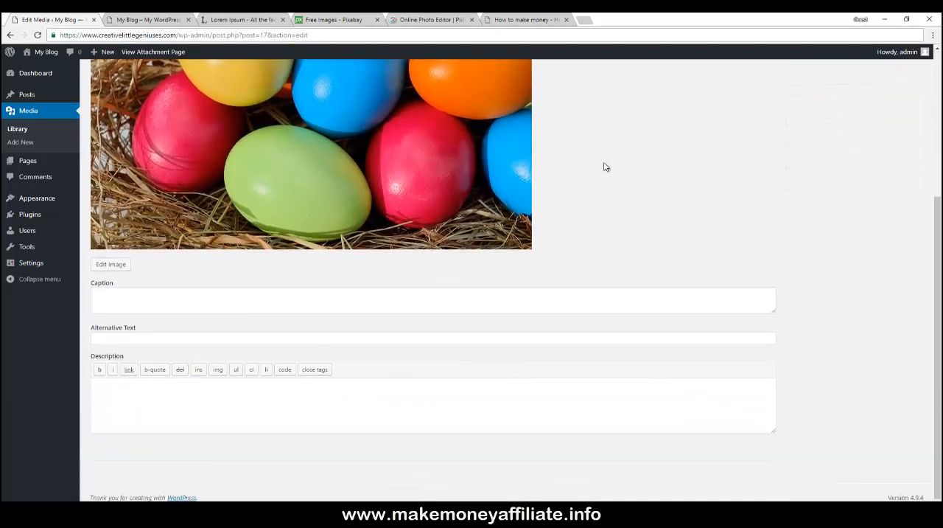
scroll(604, 167, "up", 3)
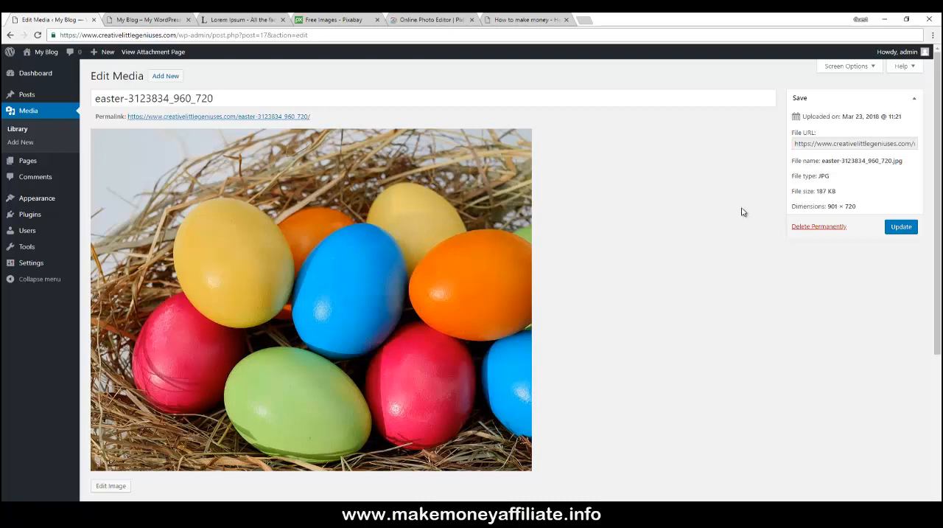
scroll(670, 197, "down", 3)
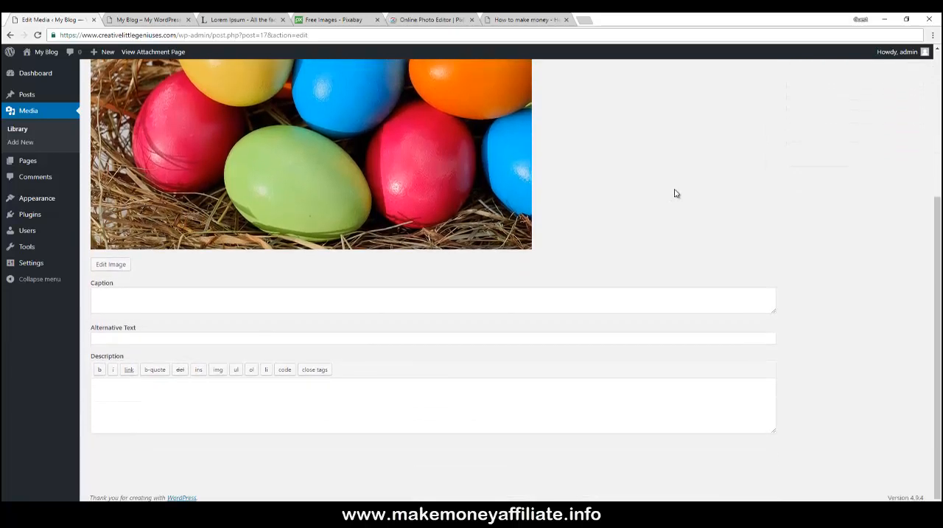
scroll(676, 193, "up", 3)
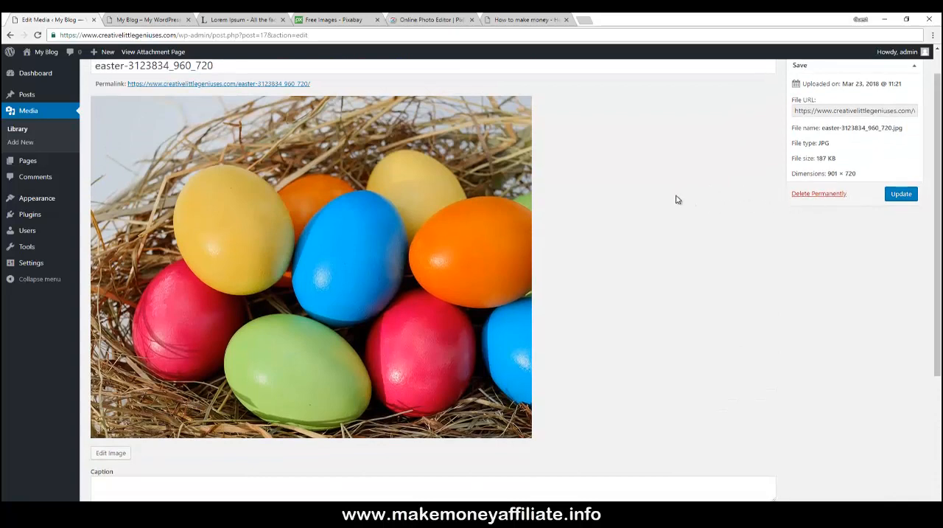
scroll(678, 200, "down", 2)
scroll(677, 200, "down", 2)
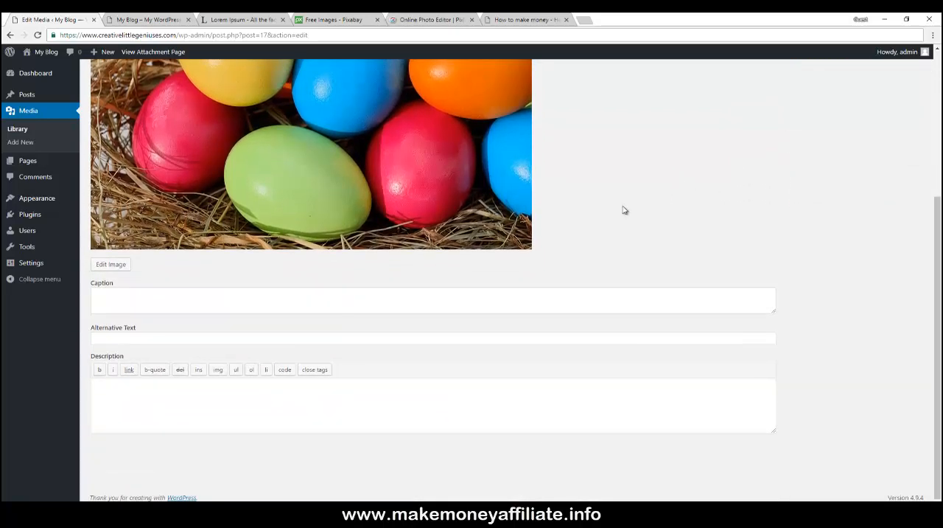
- Open the image editor to examine the scale, crop and thumbnail options, cancel it, and return to the Media Library
left_click(112, 265)
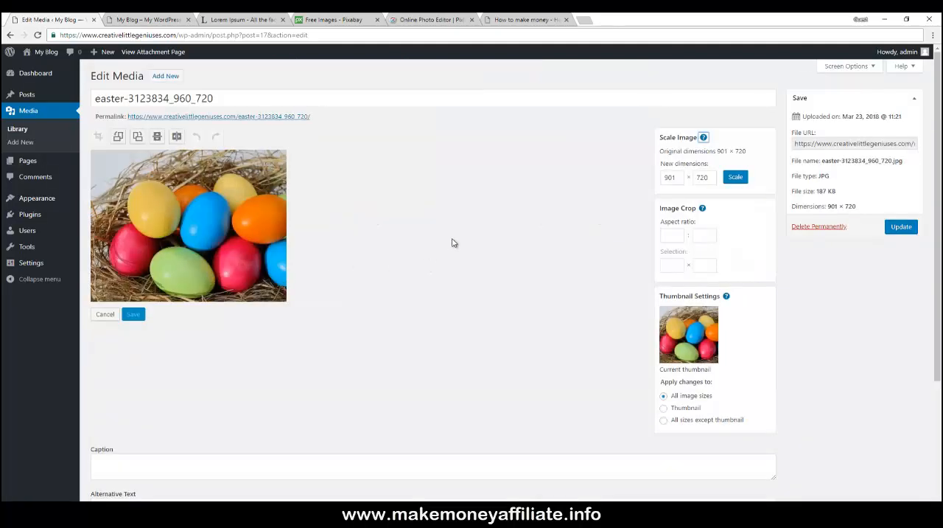
scroll(454, 241, "down", 1)
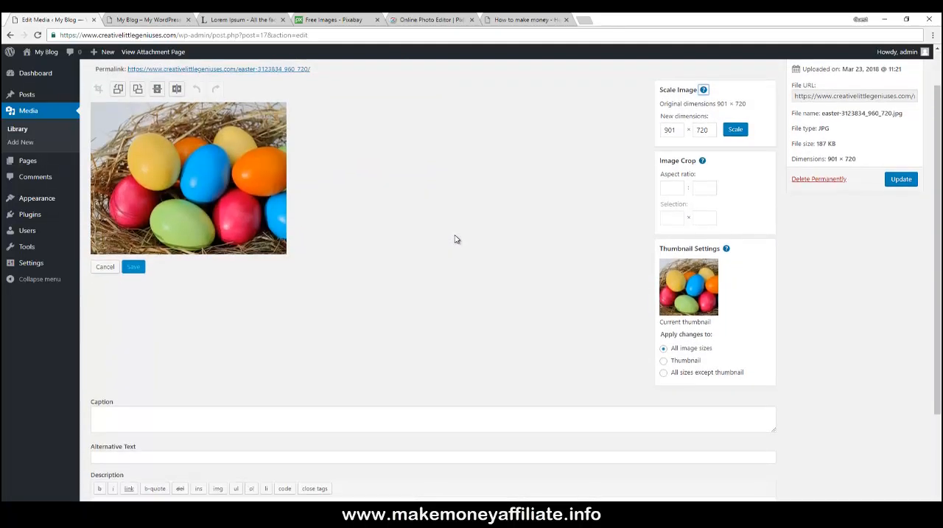
scroll(457, 227, "down", 1)
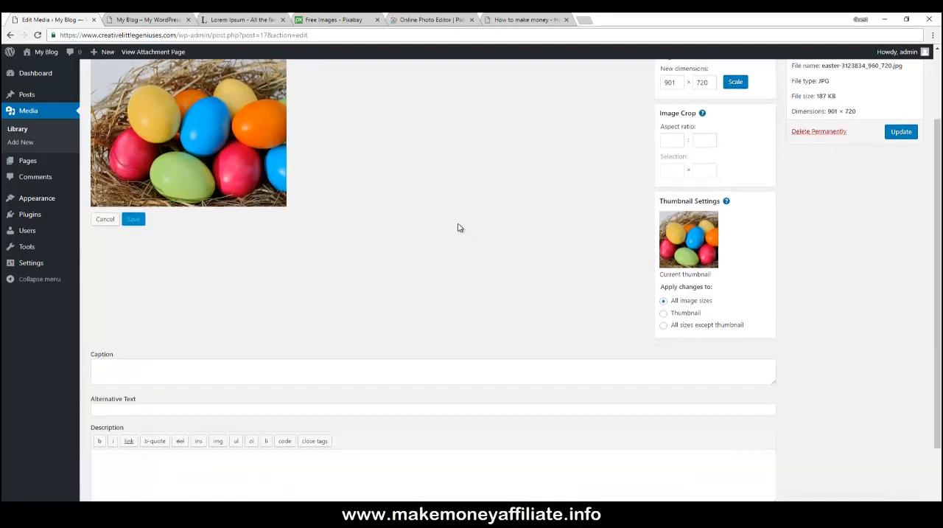
scroll(458, 227, "down", 2)
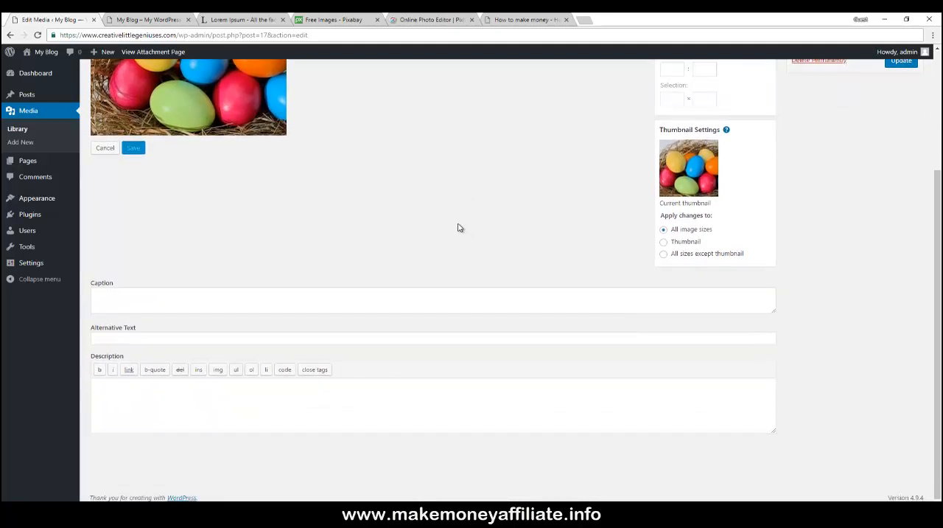
scroll(458, 227, "up", 3)
scroll(457, 228, "up", 1)
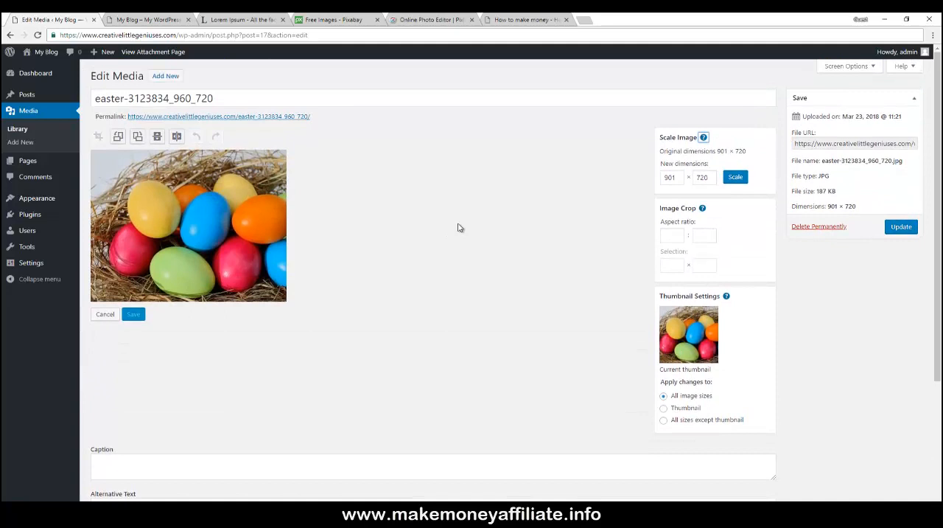
scroll(458, 228, "down", 3)
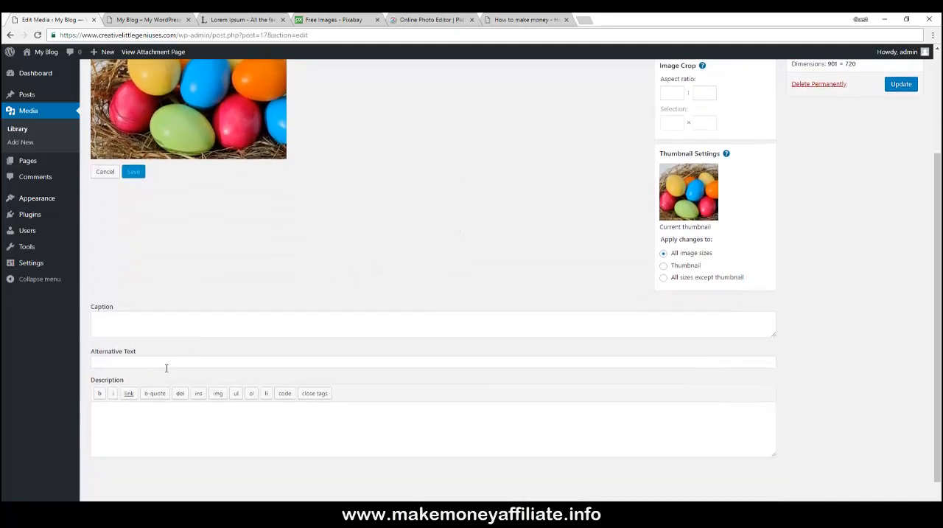
left_click(167, 362)
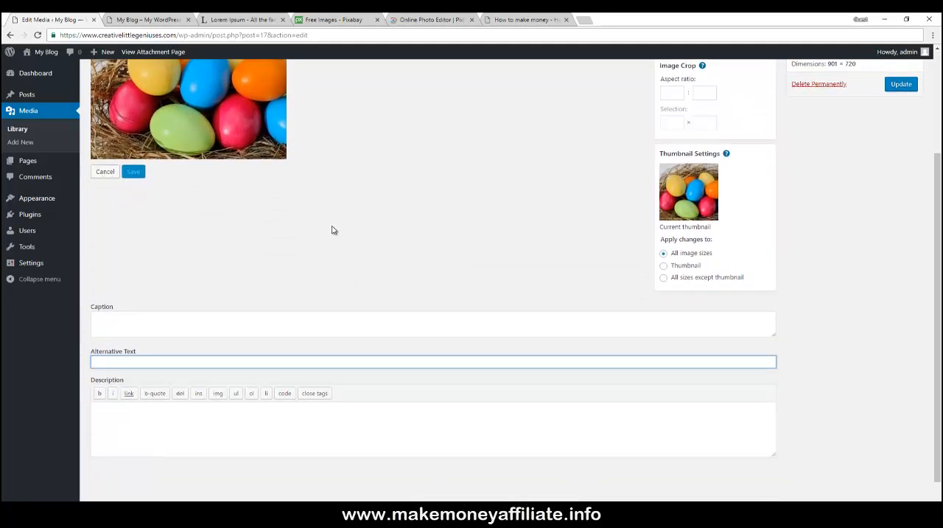
scroll(332, 230, "up", 3)
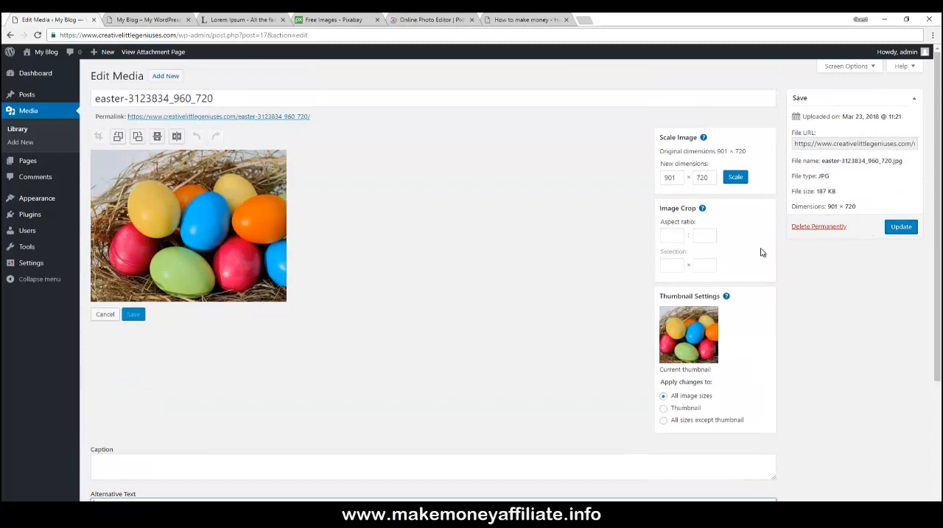
left_click(105, 315)
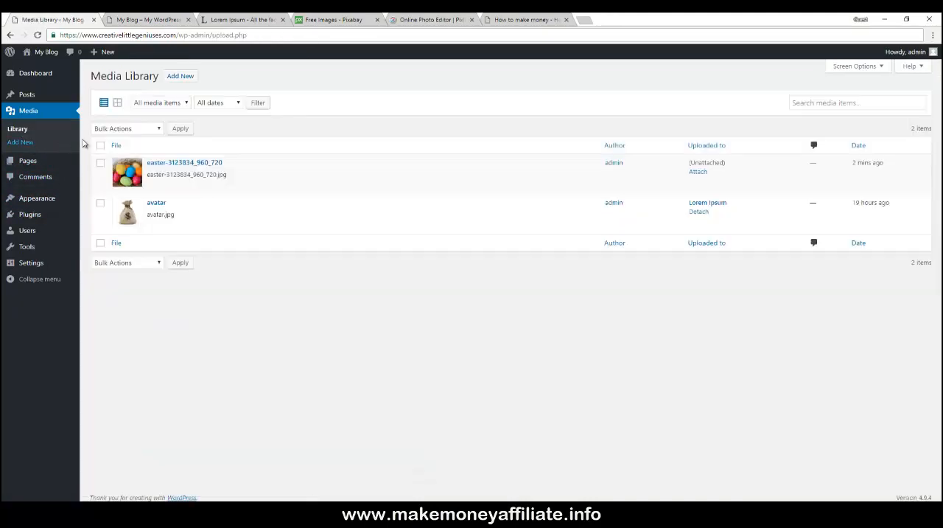
mouse_move(172, 159)
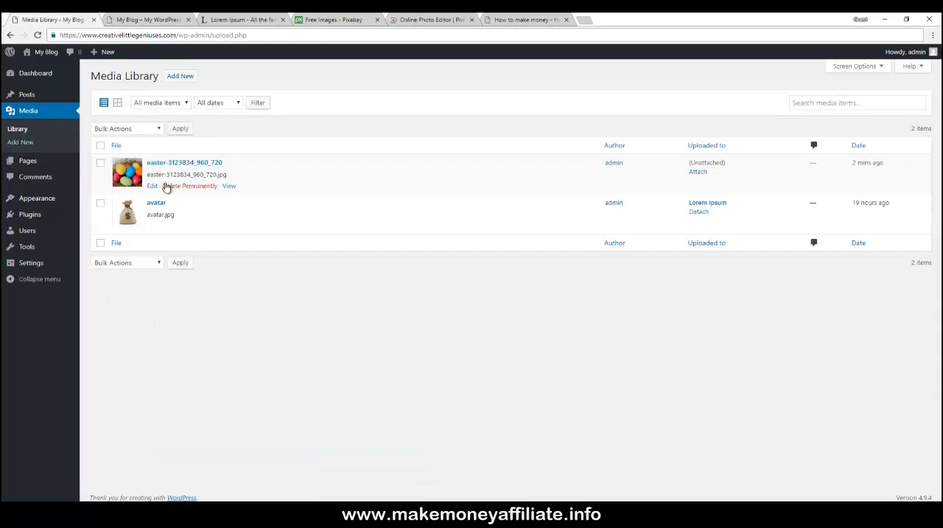